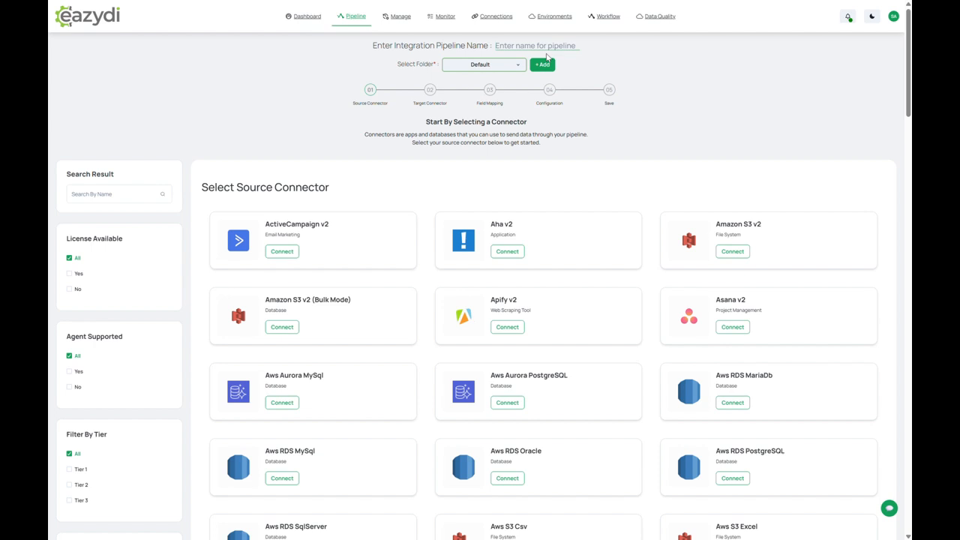
# Step: Name the integration pipeline SA_IBMDB2_Snowflake_Demo
pyautogui.write('SA_IBMDB2_Snowflake_Demo')
pyautogui.click(641, 78)
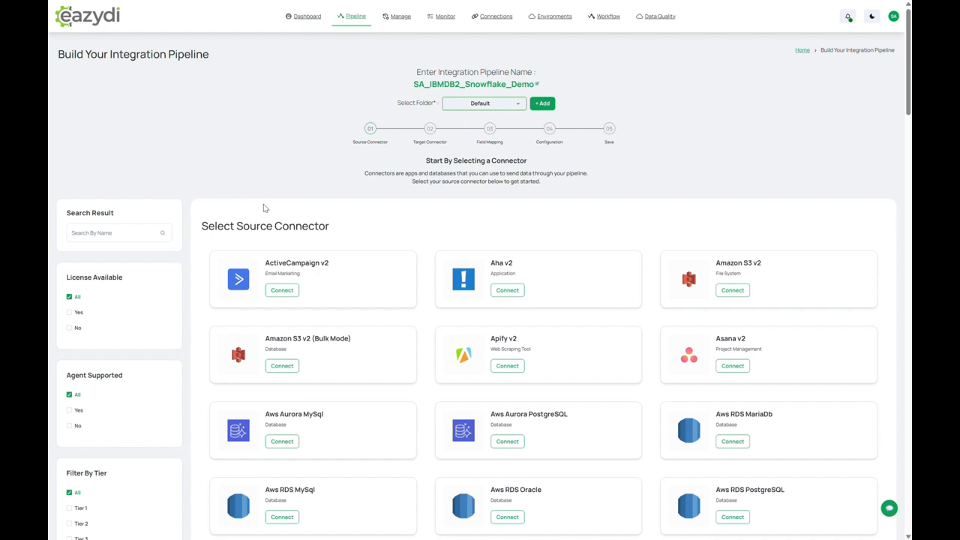
# Step: Browse the source connectors, search for "ibm", and connect IBM DB2 as the pipeline's source
pyautogui.scroll(-2, 264, 208)
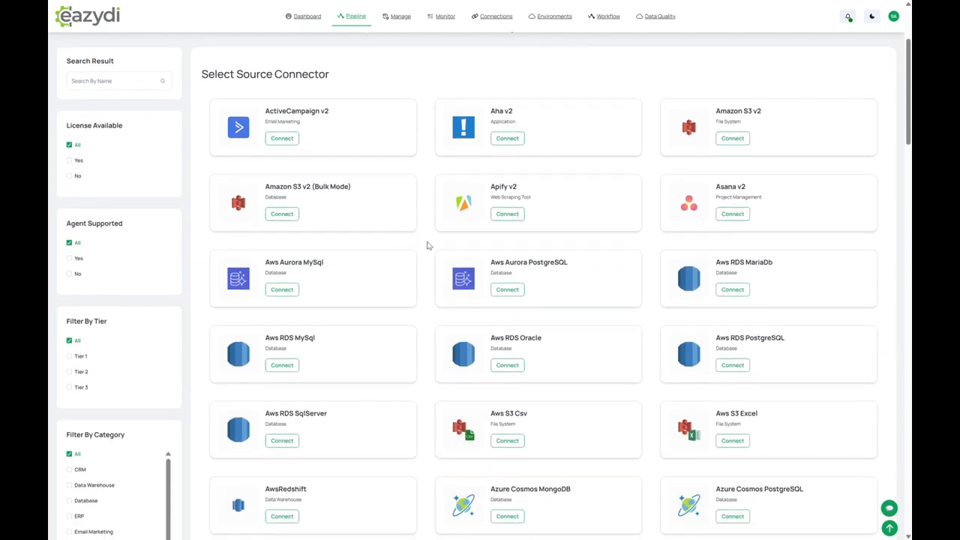
pyautogui.scroll(-2, 428, 245)
pyautogui.scroll(-2, 428, 245)
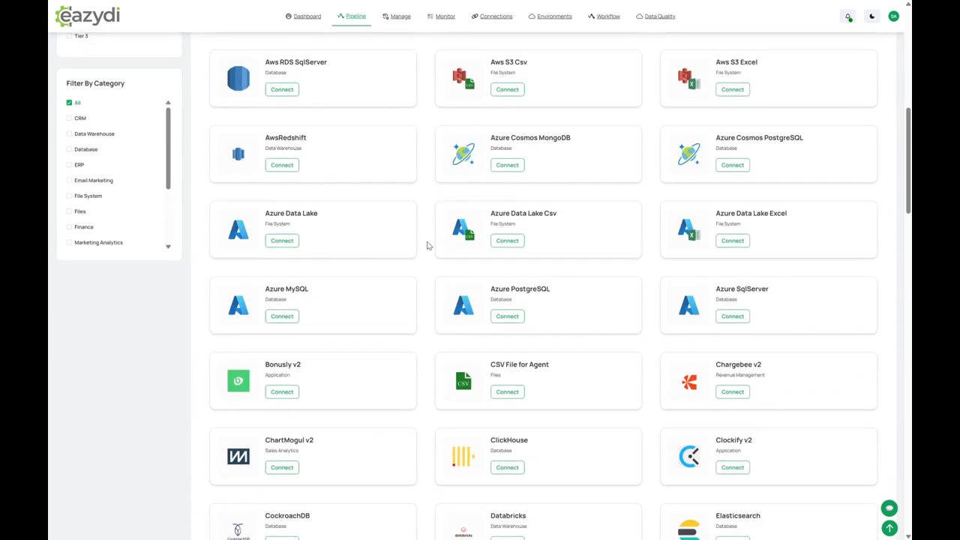
pyautogui.scroll(-2, 428, 245)
pyautogui.scroll(4, 427, 245)
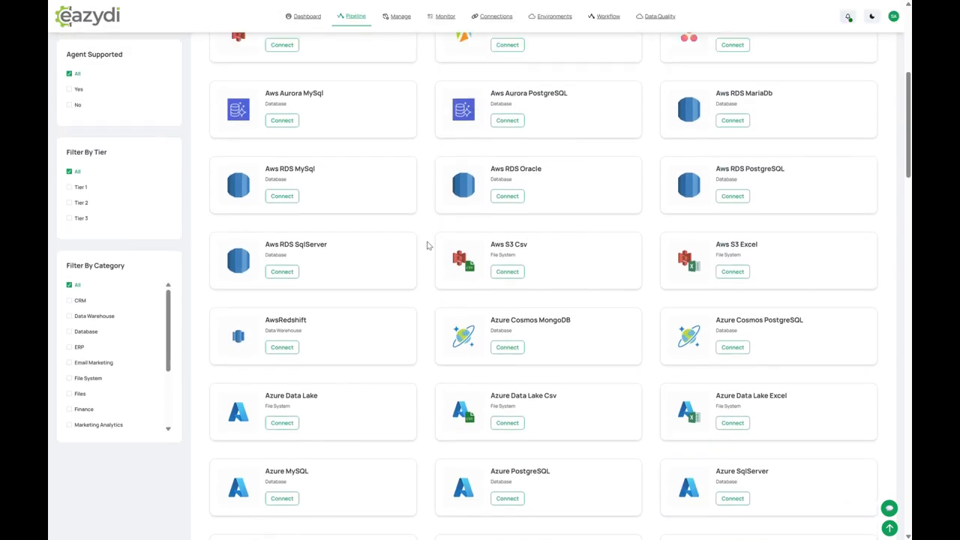
pyautogui.scroll(5, 427, 245)
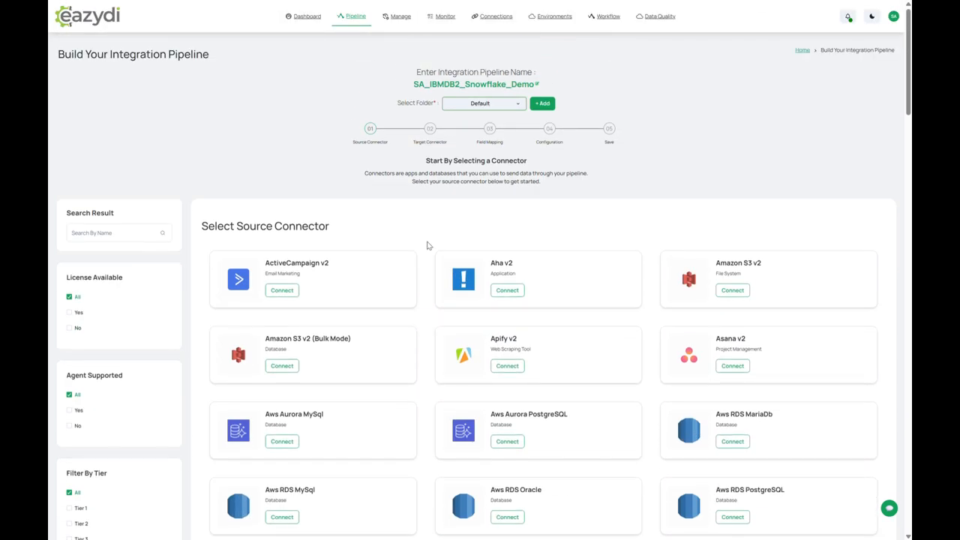
pyautogui.click(139, 238)
pyautogui.write('ibm')
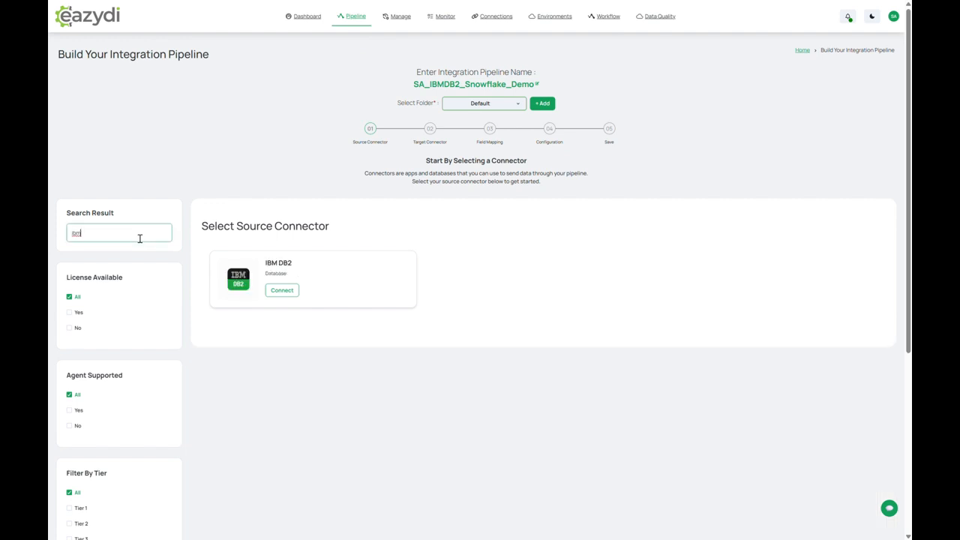
pyautogui.click(279, 295)
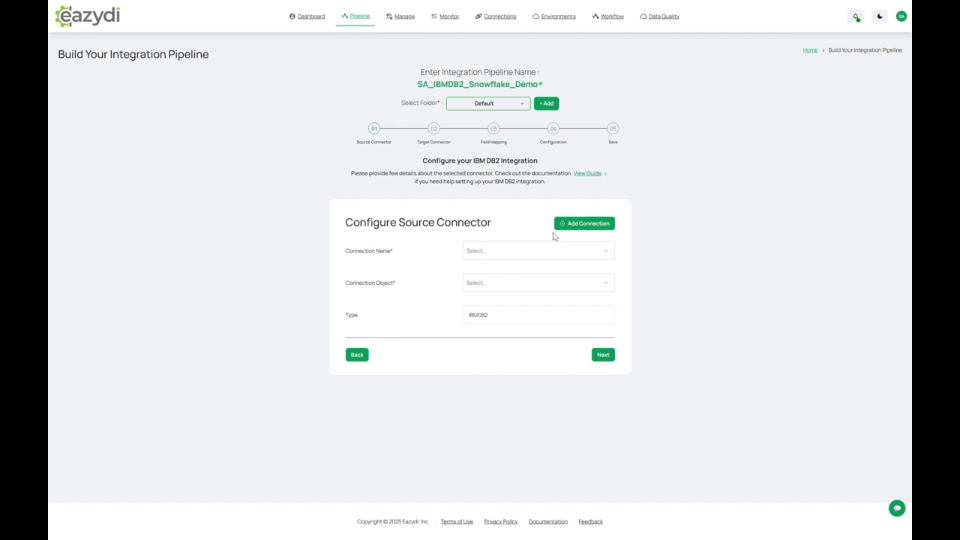
# Step: View the new IBM DB2 connection form, cancel it, and choose the existing connection SA_IBMDB2i for the source
pyautogui.click(582, 224)
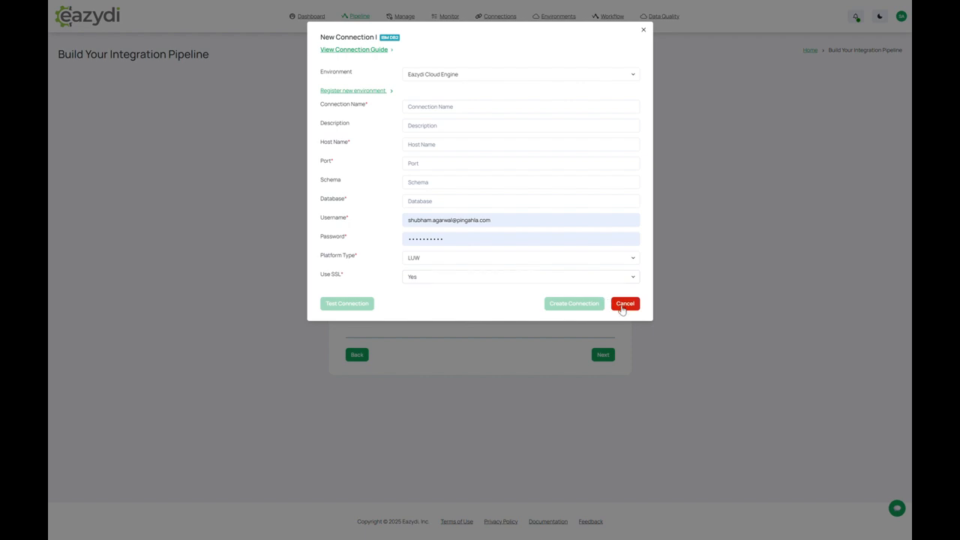
pyautogui.click(625, 303)
pyautogui.click(497, 255)
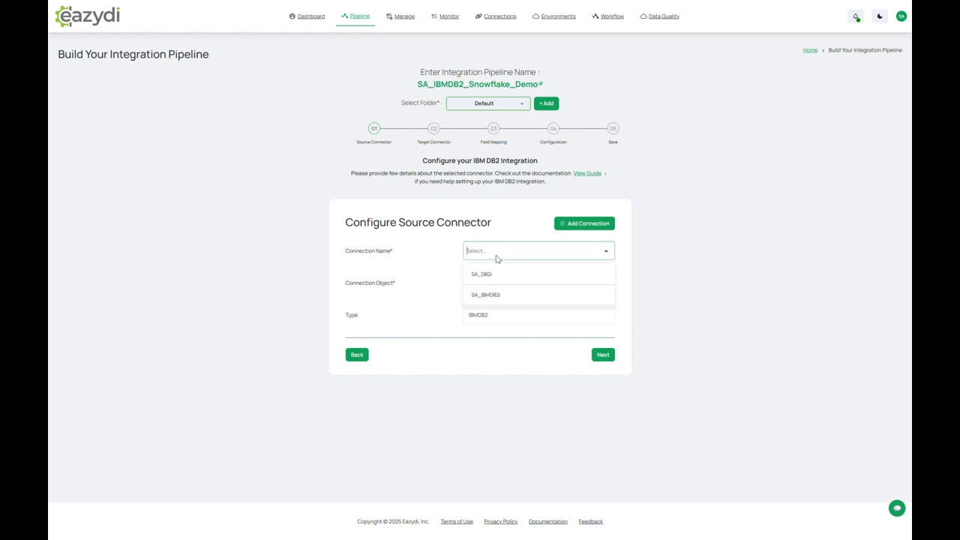
pyautogui.click(501, 296)
pyautogui.scroll(-1, 437, 317)
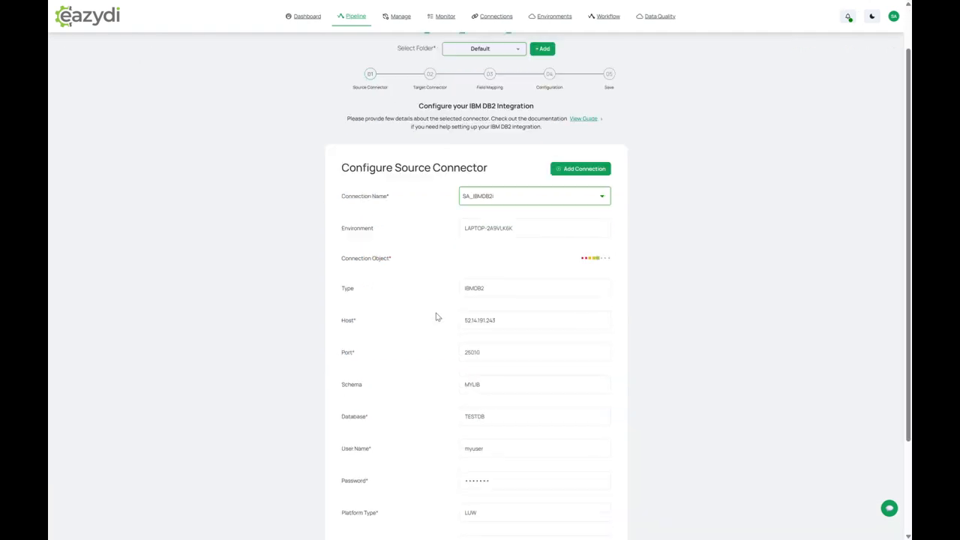
pyautogui.scroll(-3, 435, 315)
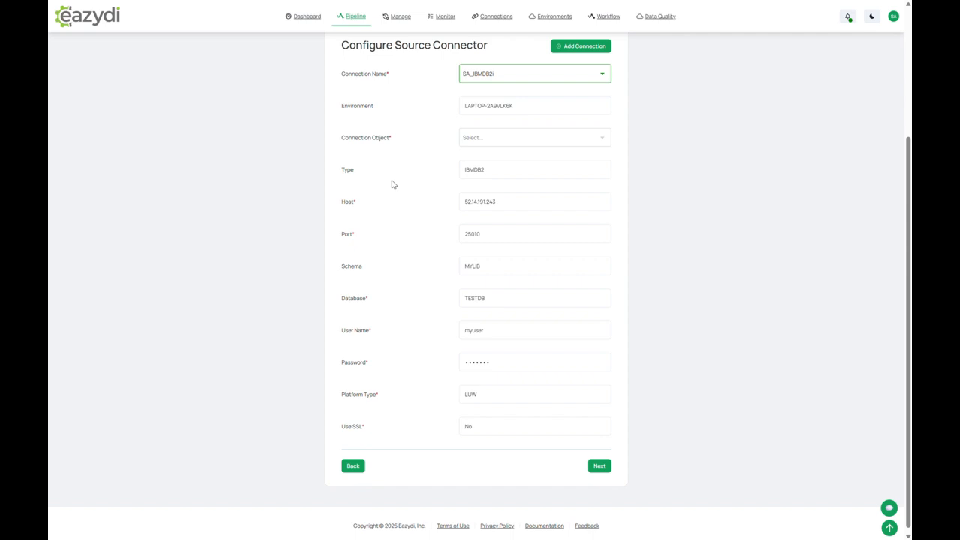
pyautogui.scroll(1, 398, 238)
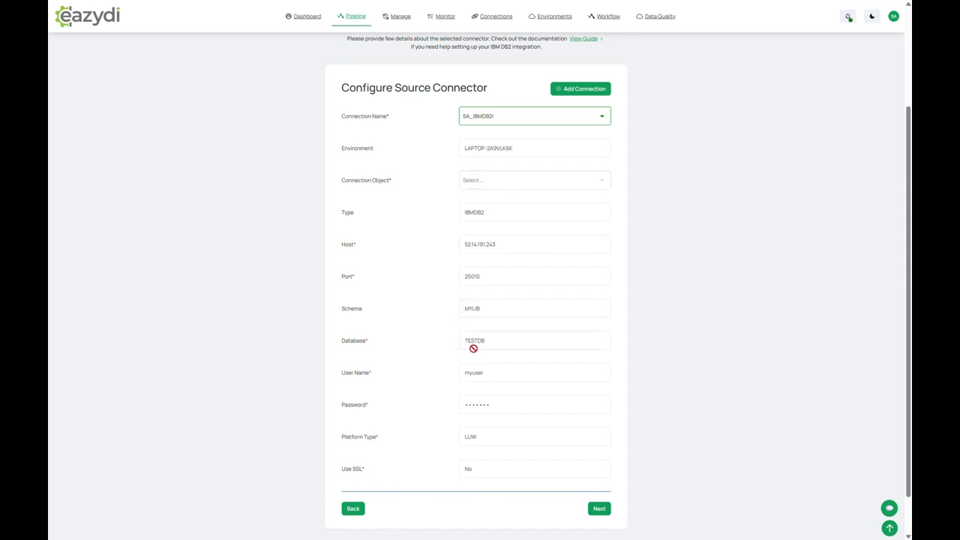
# Step: Set the source object to MYLIB /CUSTOMERS with read mode Incremental(CDC), and proceed to the target connector selection
pyautogui.click(481, 188)
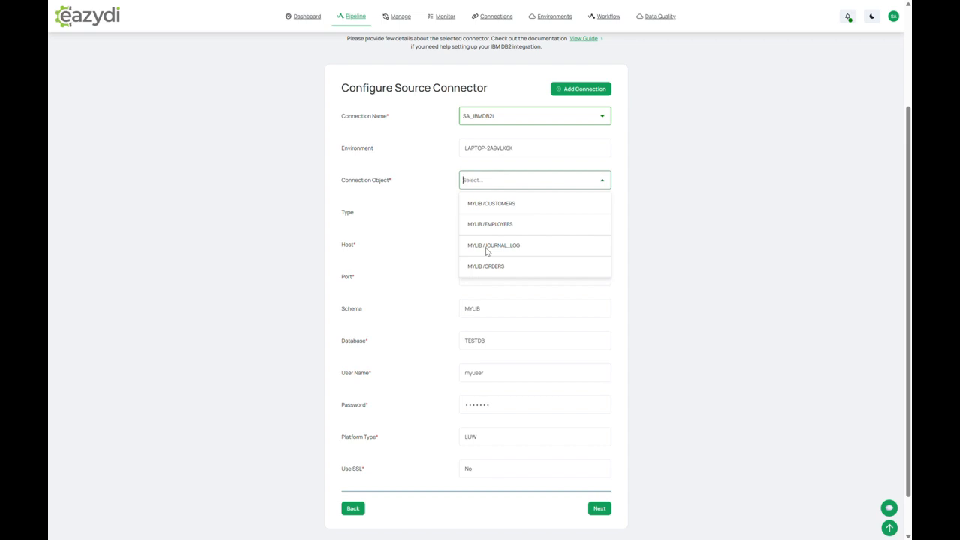
pyautogui.click(527, 205)
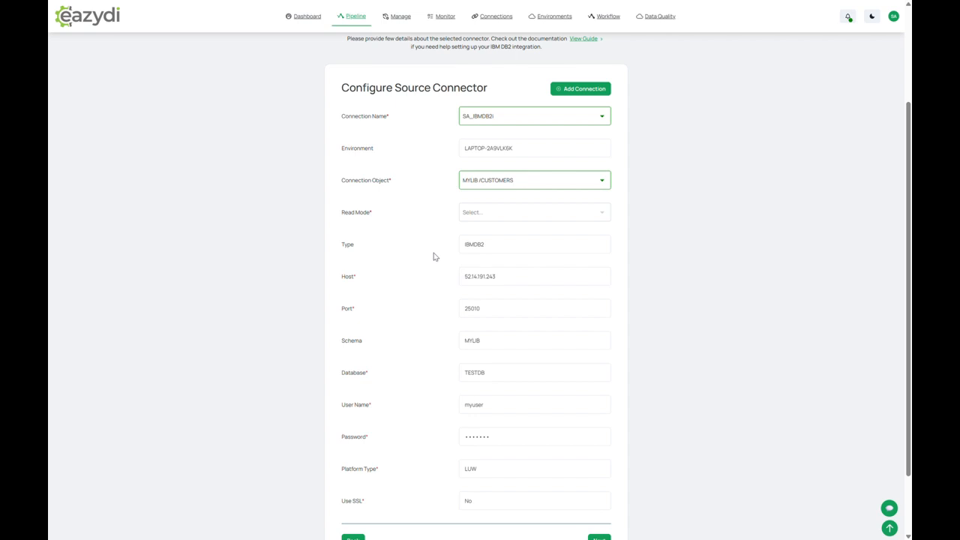
pyautogui.click(484, 213)
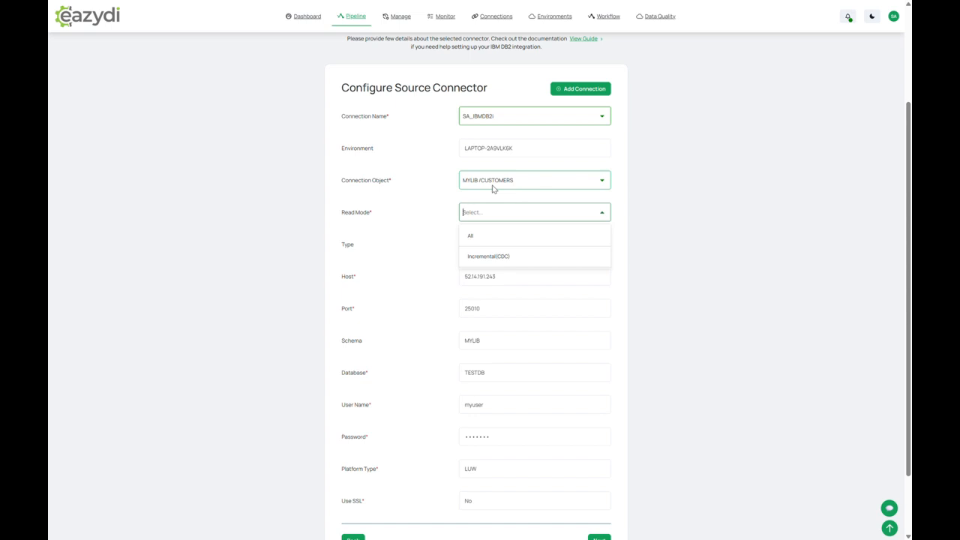
pyautogui.click(513, 258)
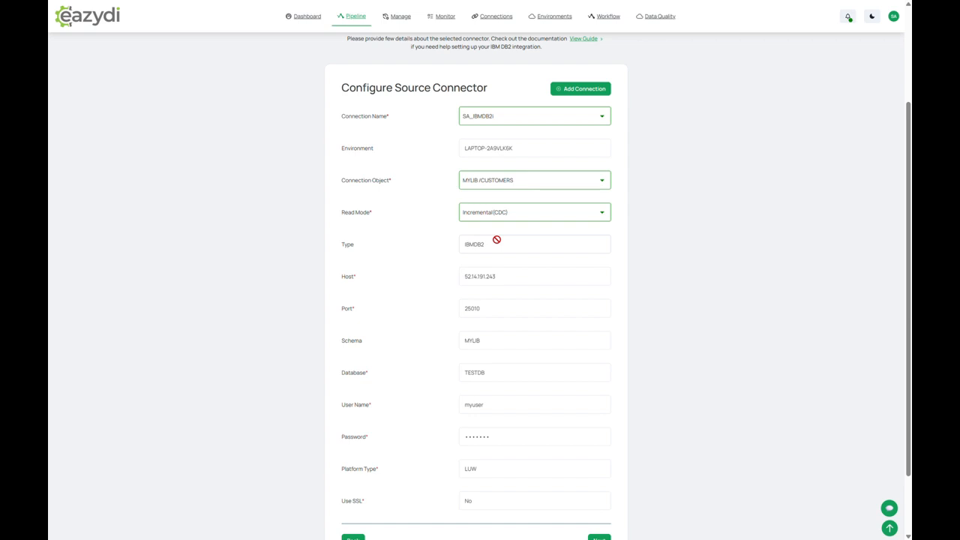
pyautogui.scroll(-1, 375, 218)
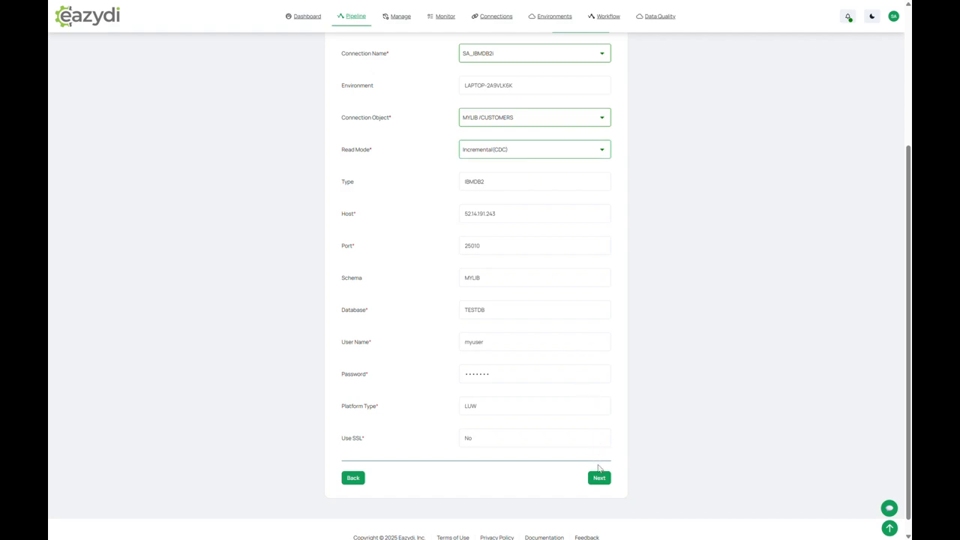
pyautogui.click(601, 478)
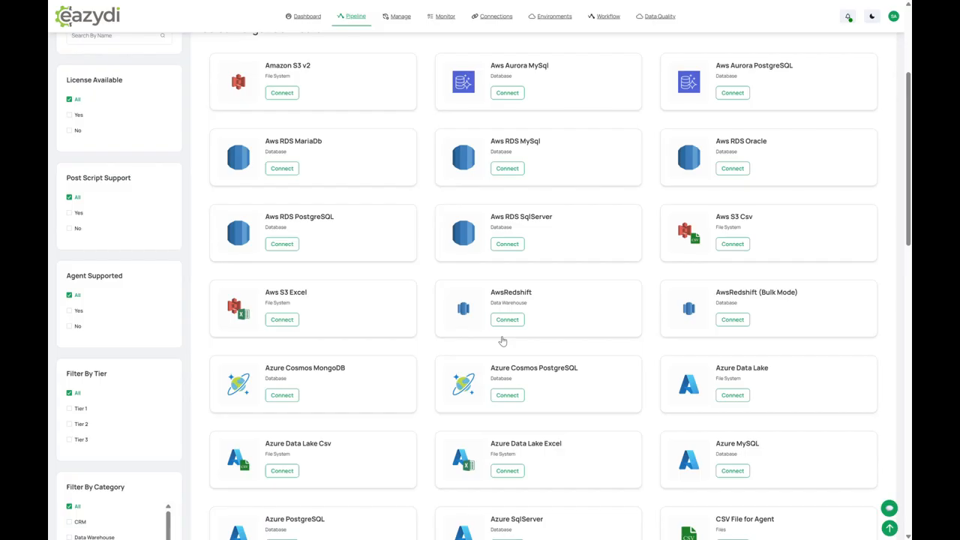
# Step: Search the target connectors for "snow" and connect Snowflake Cloud Data Warehouse V2 as the target
pyautogui.scroll(3, 503, 341)
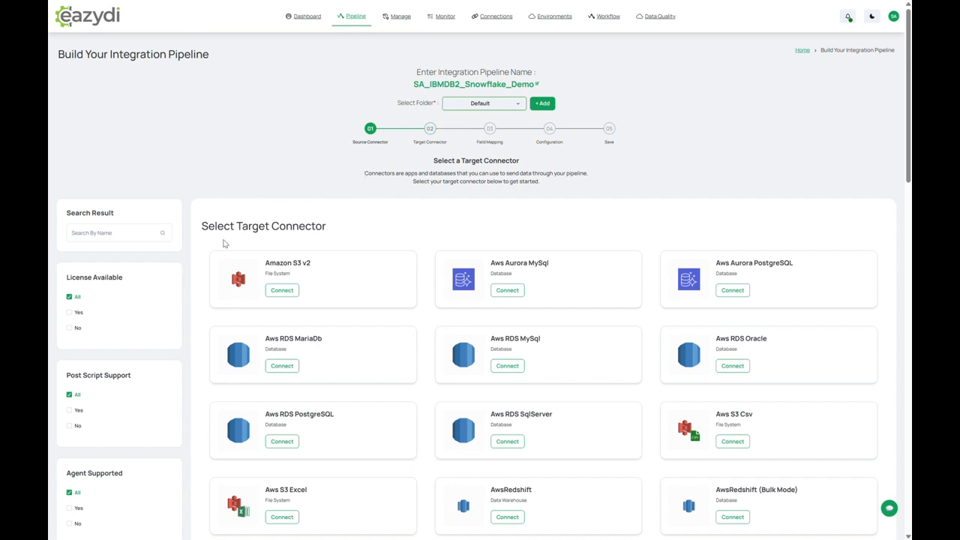
pyautogui.click(143, 240)
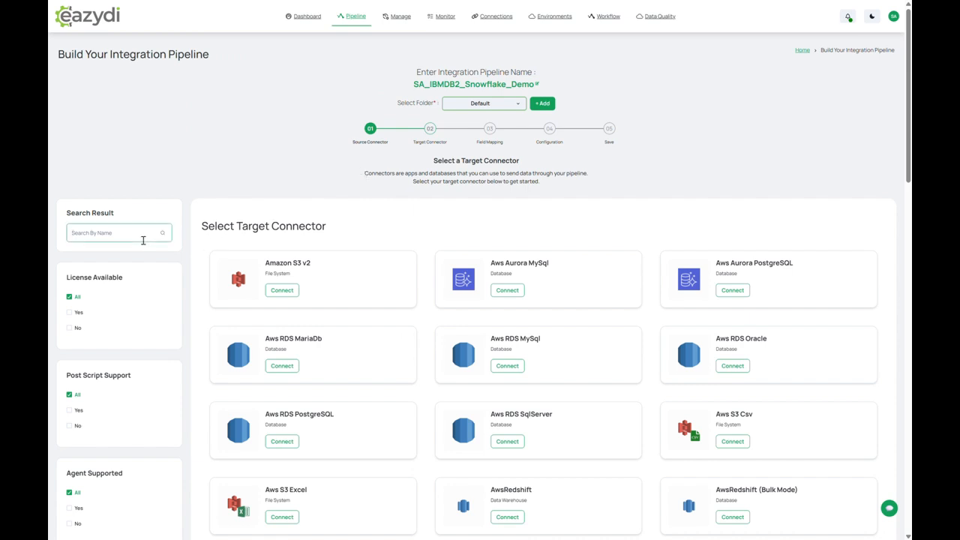
pyautogui.write('snow')
pyautogui.click(283, 293)
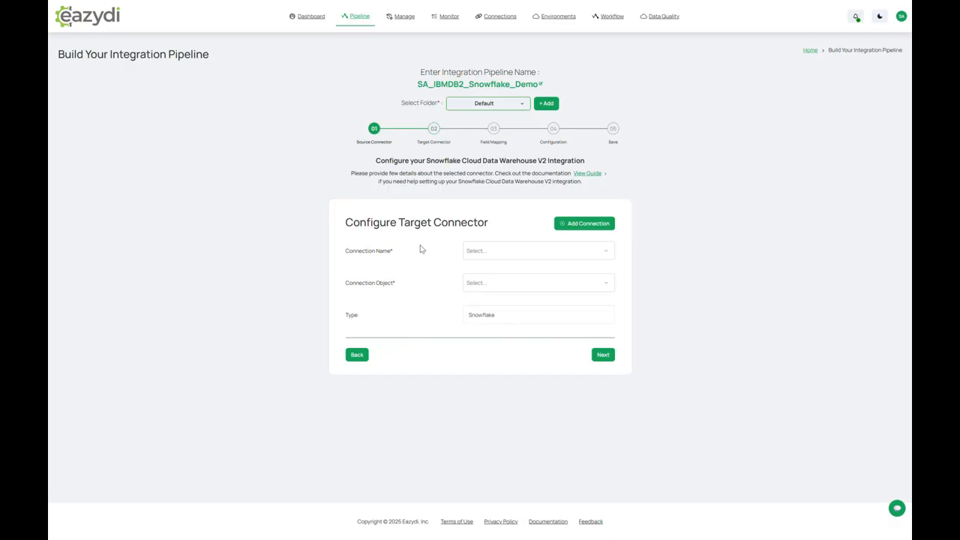
# Step: View the new Snowflake connection form, cancel it, and choose the existing connection SA_AGENT_DEMO for the target
pyautogui.click(576, 225)
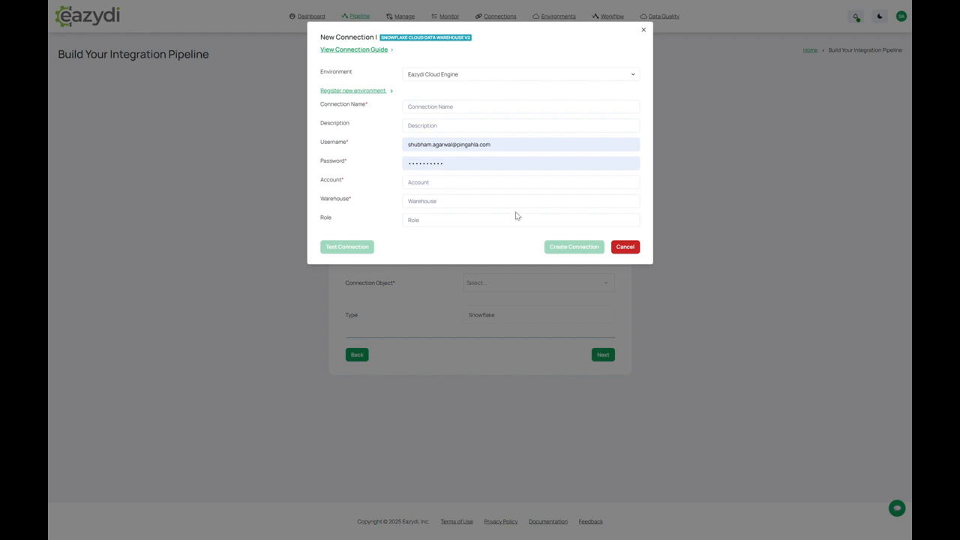
pyautogui.click(625, 247)
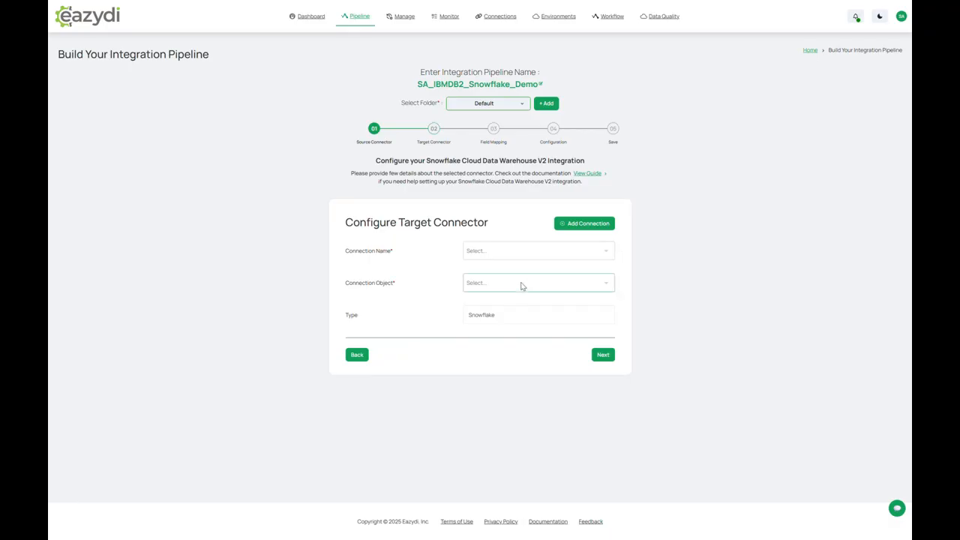
pyautogui.click(499, 251)
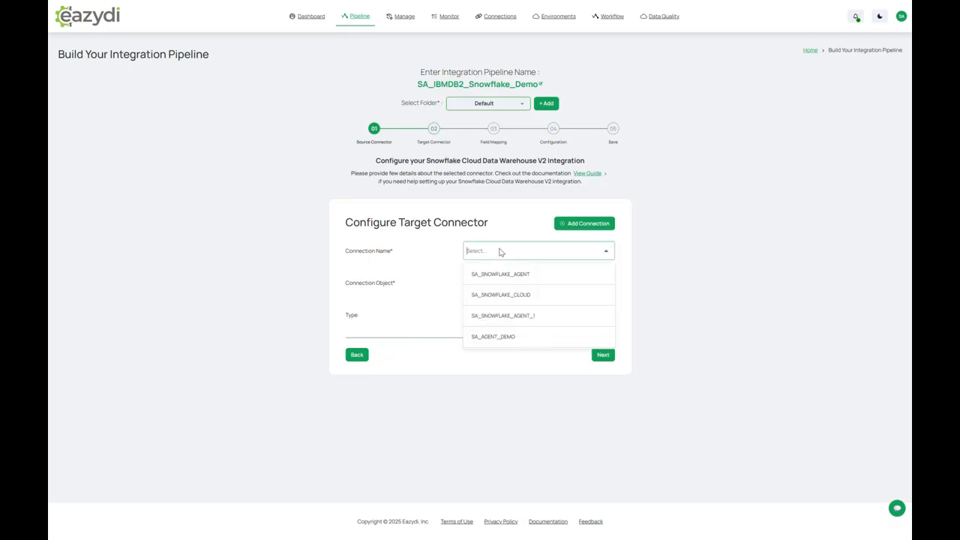
pyautogui.click(504, 337)
pyautogui.scroll(-1, 432, 290)
pyautogui.scroll(1, 433, 290)
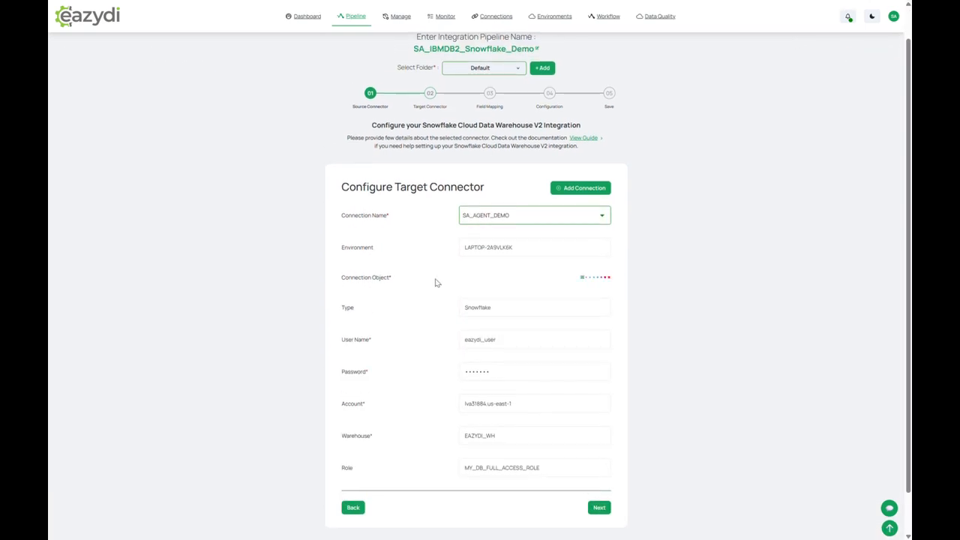
pyautogui.scroll(-1, 483, 275)
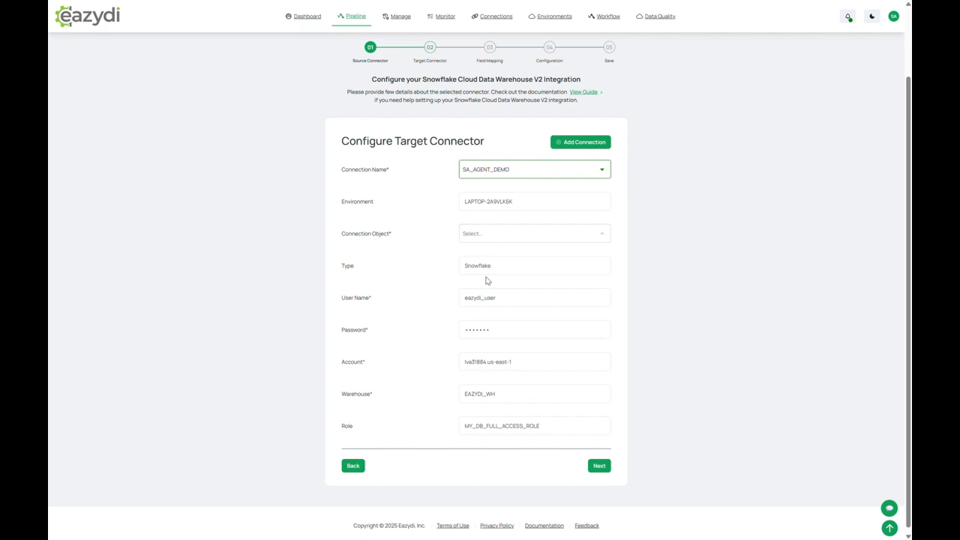
# Step: Set the target object to EAZYMAP/EAZYDI/SA_CUSTOMERS and its save mode to Incremental
pyautogui.click(470, 241)
pyautogui.write('SA_CUS')
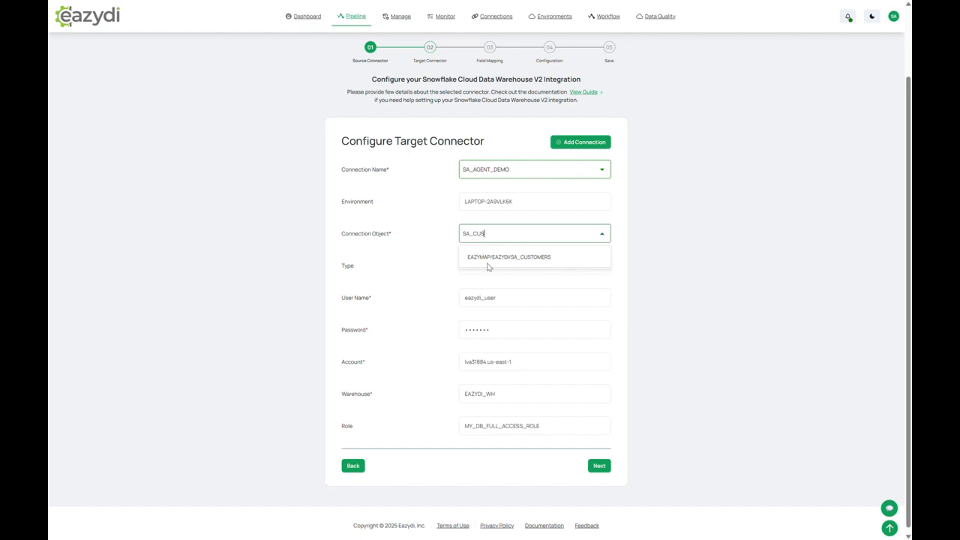
pyautogui.click(525, 262)
pyautogui.click(511, 268)
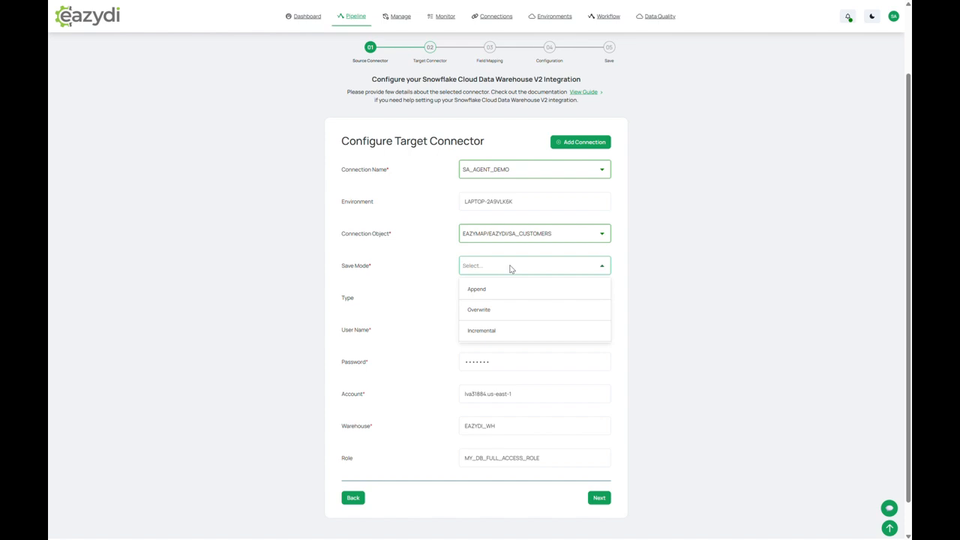
pyautogui.click(510, 332)
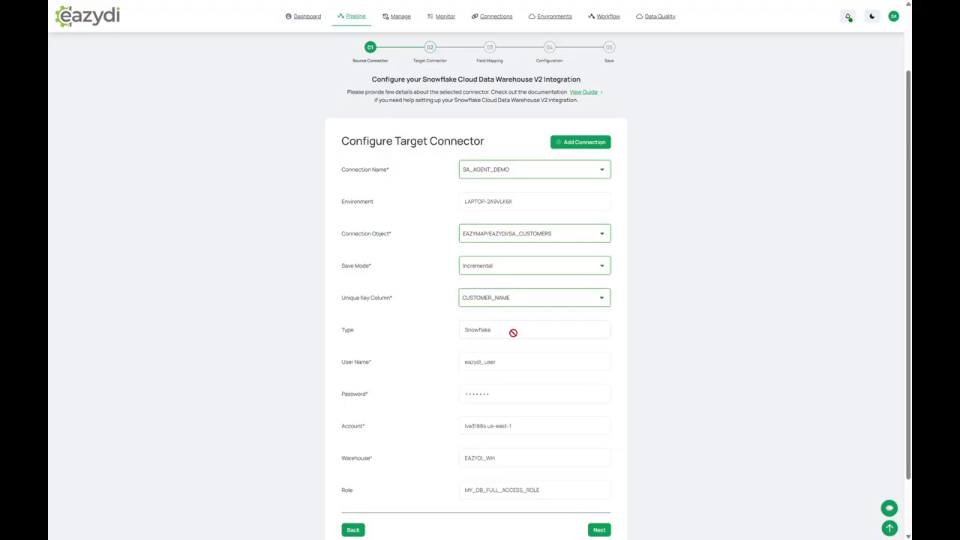
# Step: Set the target's unique key column to ID and proceed to the field mapping
pyautogui.click(506, 303)
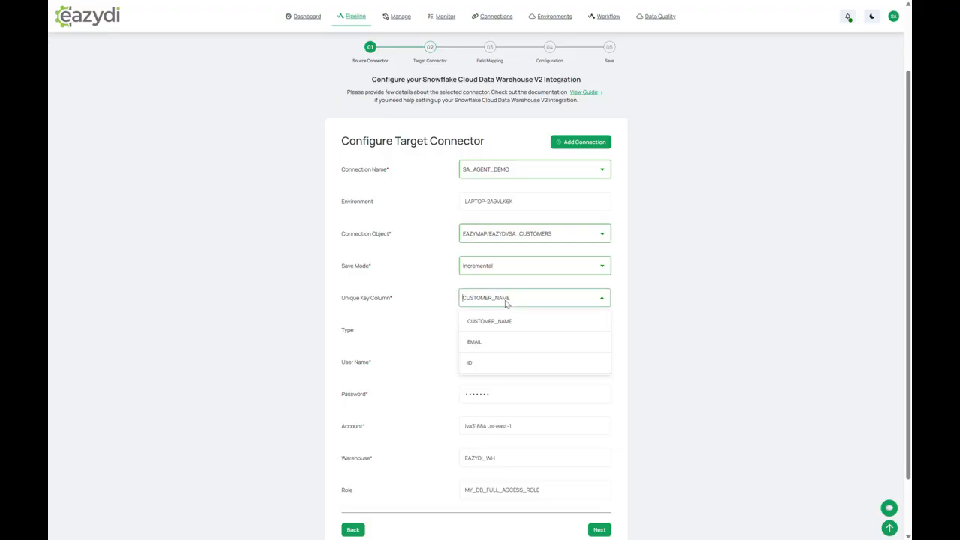
pyautogui.click(503, 367)
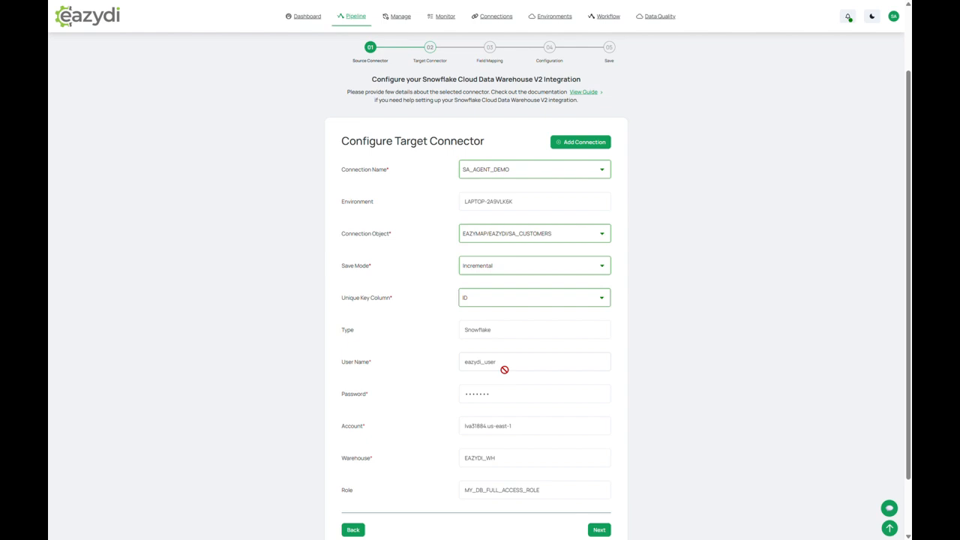
pyautogui.scroll(-1, 504, 369)
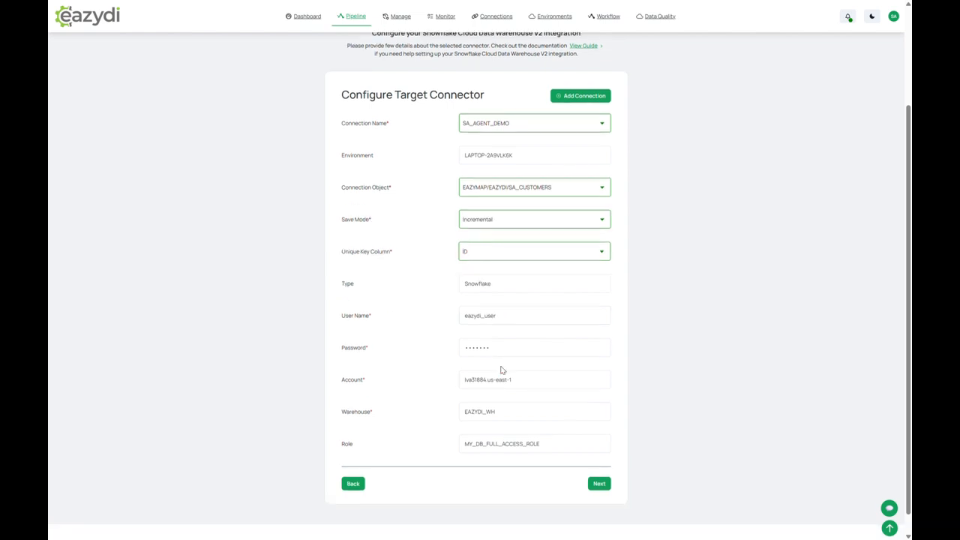
pyautogui.click(494, 257)
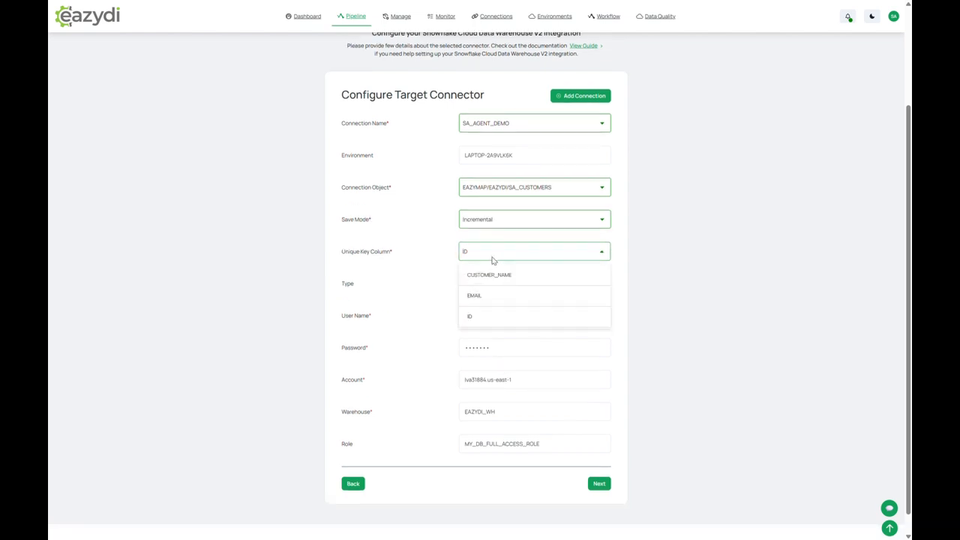
pyautogui.click(441, 315)
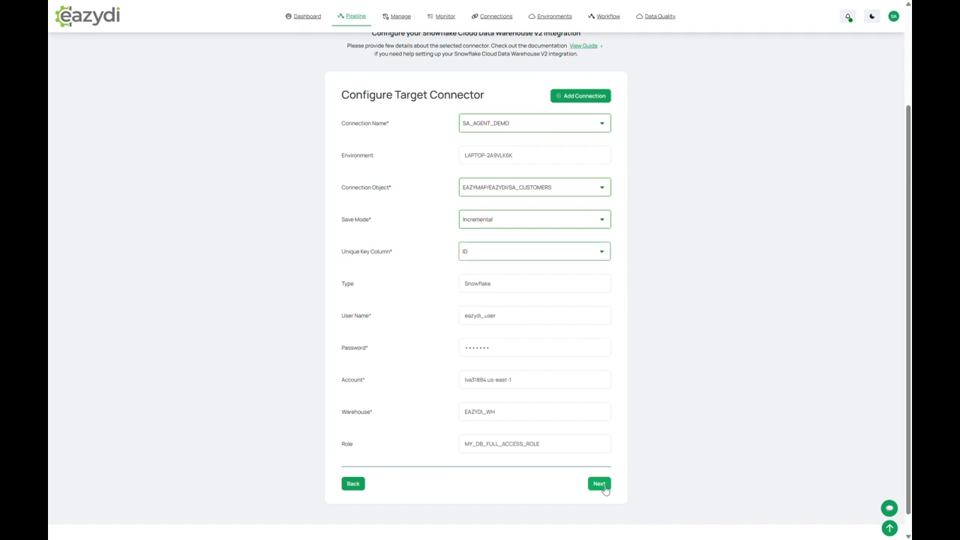
pyautogui.click(599, 484)
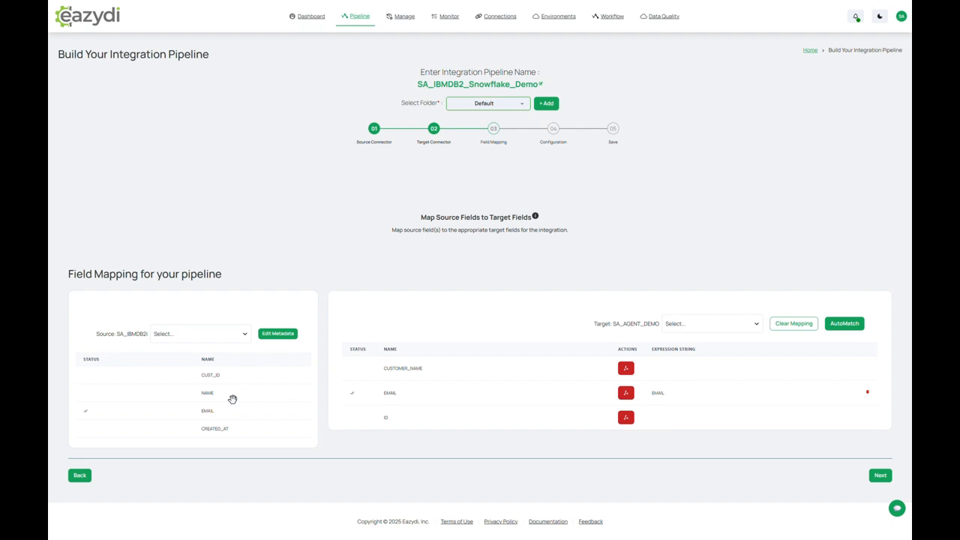
# Step: Map the source NAME field to CUSTOMER_NAME and CUST_ID to ID, and proceed to the pipeline configuration
pyautogui.moveTo(232, 399); pyautogui.dragTo(703, 374)
pyautogui.moveTo(242, 385); pyautogui.dragTo(693, 426)
pyautogui.click(878, 477)
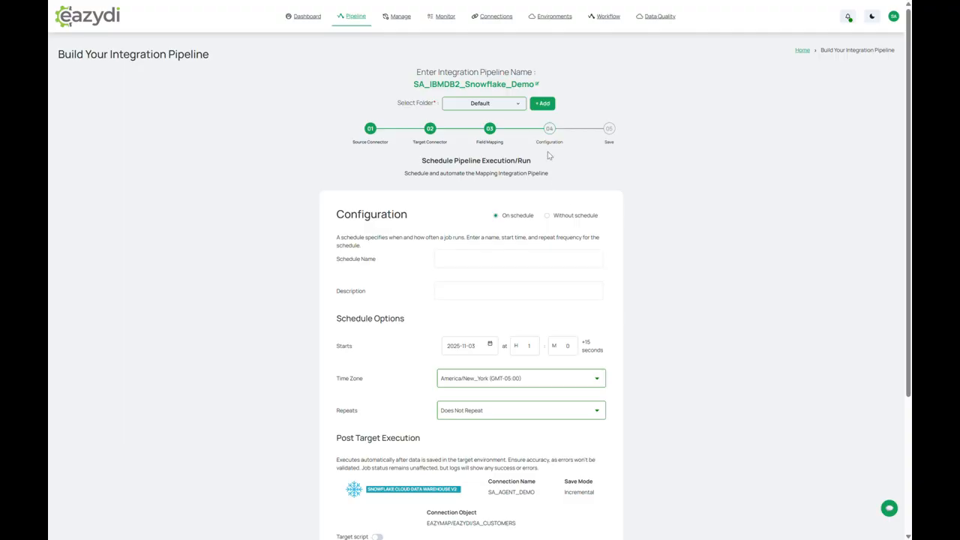
# Step: Review the schedule's repeat options and try a Weekly repeat for the pipeline
pyautogui.scroll(-3, 558, 272)
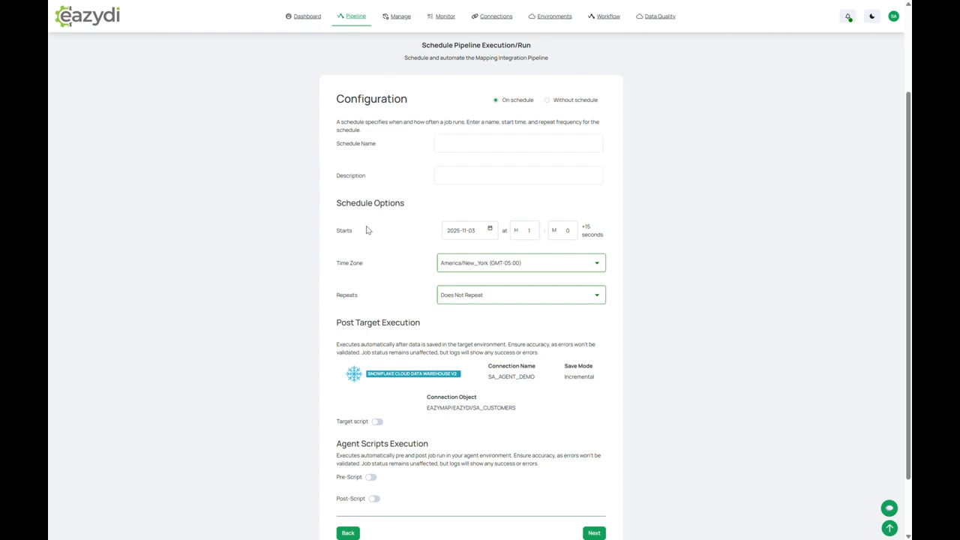
pyautogui.click(462, 299)
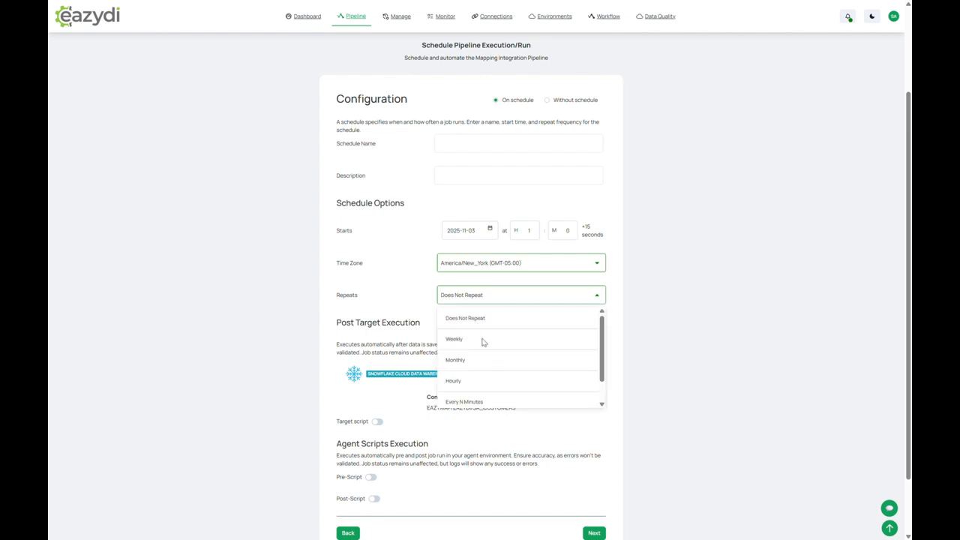
pyautogui.scroll(-1, 484, 386)
pyautogui.scroll(1, 484, 390)
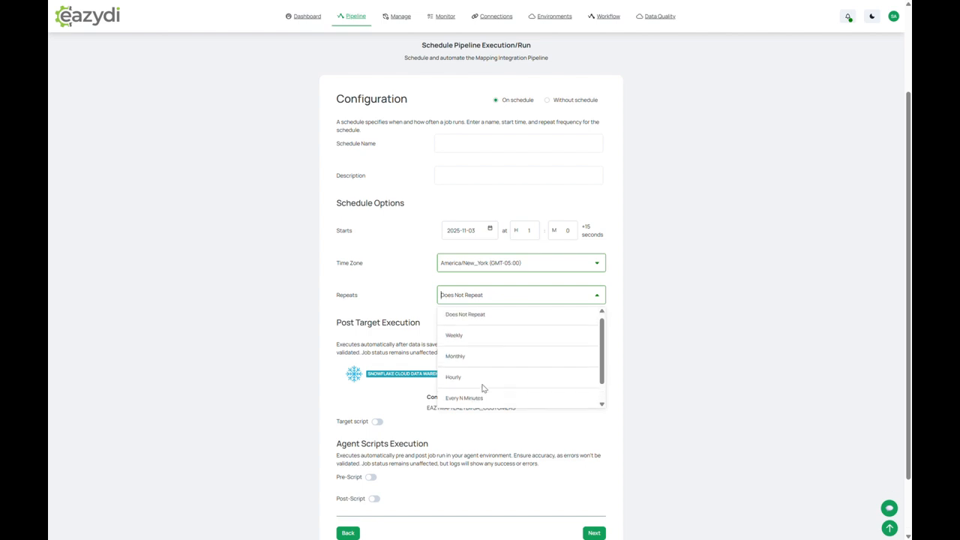
pyautogui.click(468, 337)
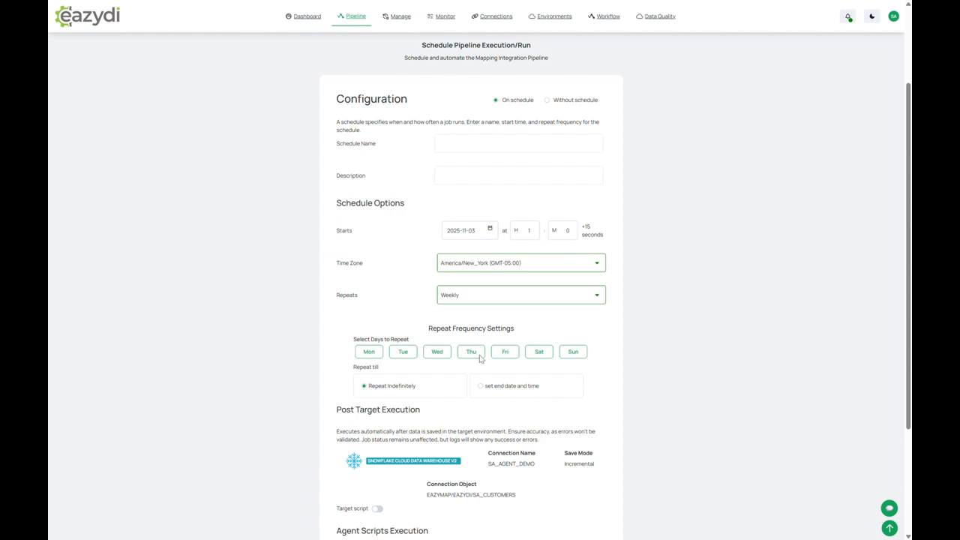
# Step: Configure the pipeline to run without a schedule and proceed to the summary
pyautogui.scroll(2, 475, 315)
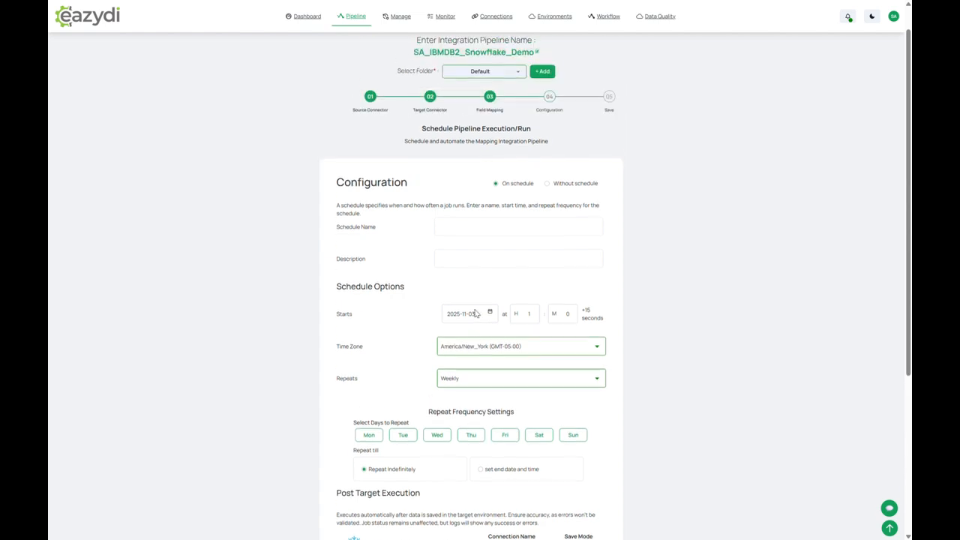
pyautogui.click(548, 197)
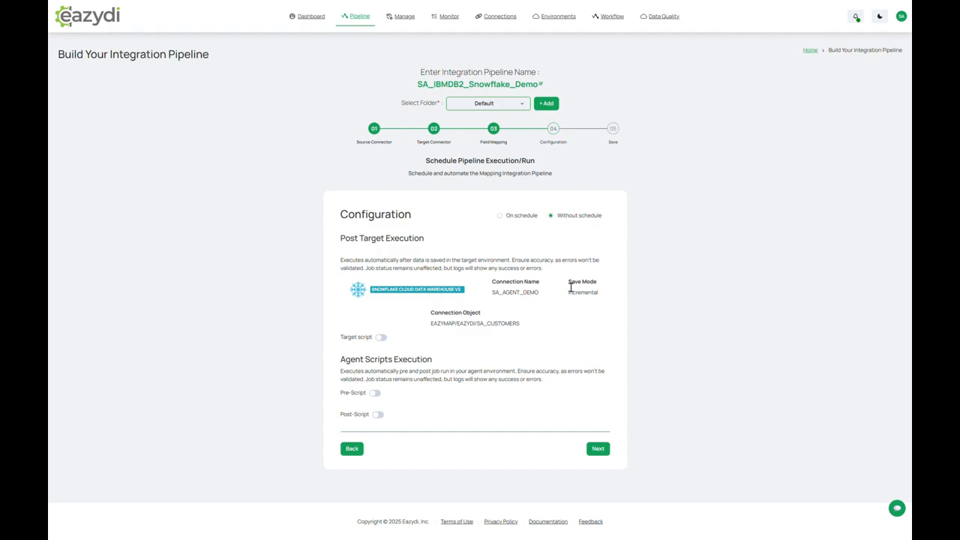
pyautogui.click(598, 449)
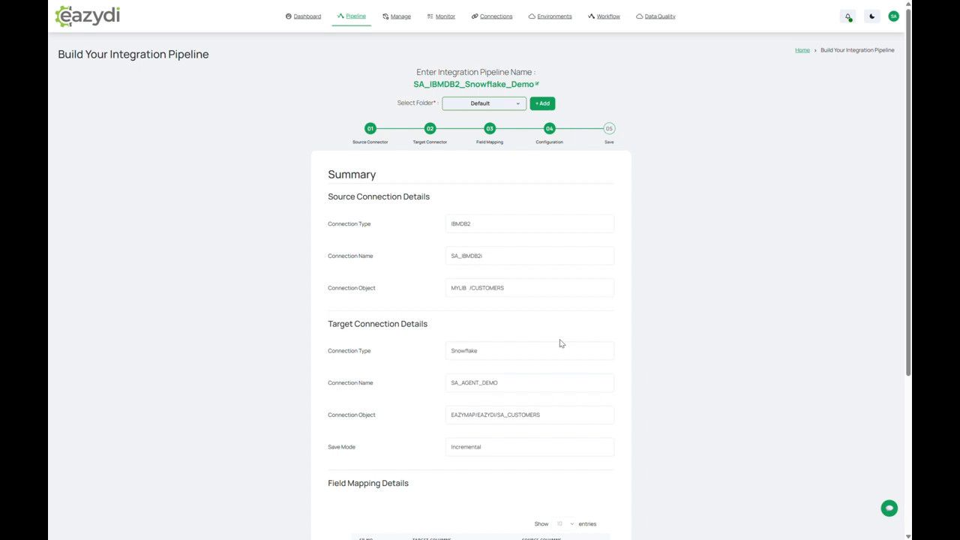
# Step: Review the connection and field mapping summary, submit the pipeline, and dismiss the confirmation
pyautogui.scroll(-3, 559, 343)
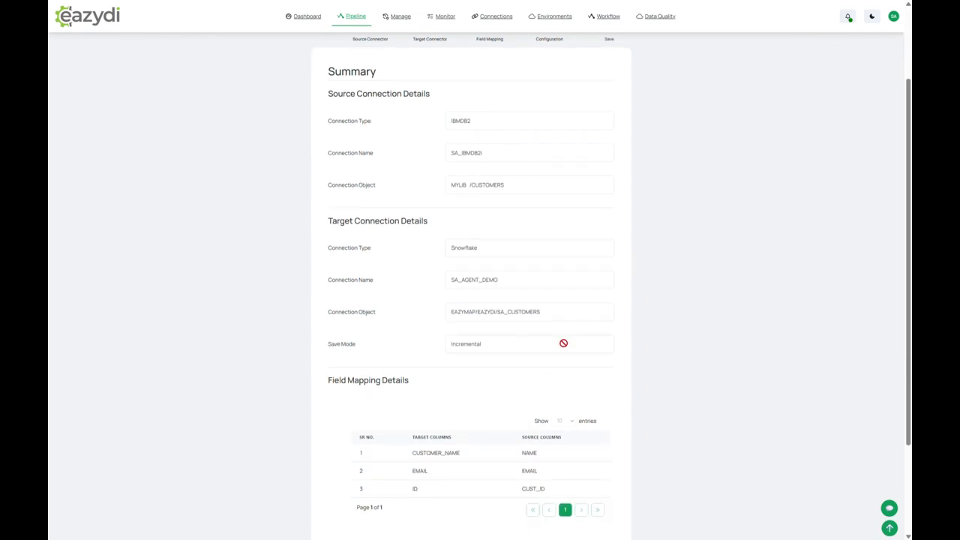
pyautogui.scroll(-3, 561, 343)
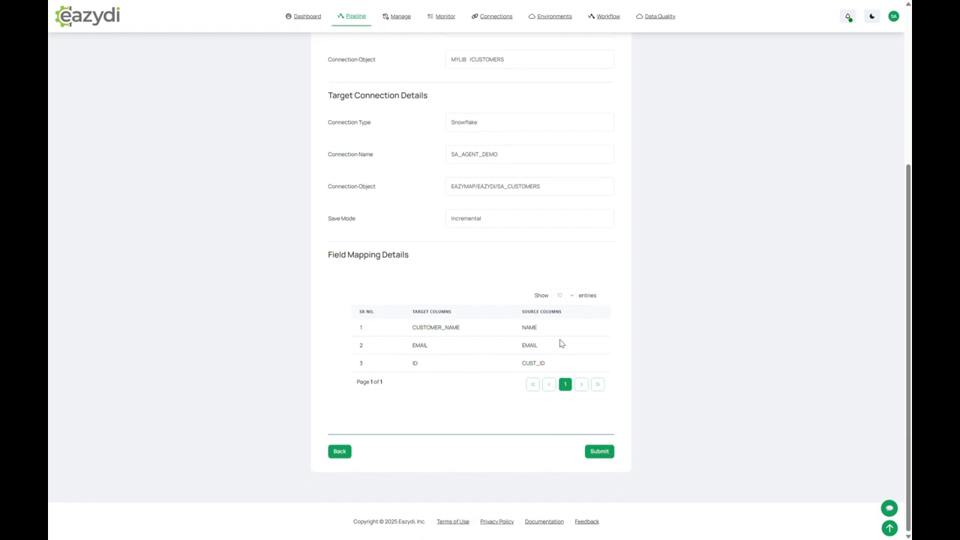
pyautogui.click(600, 451)
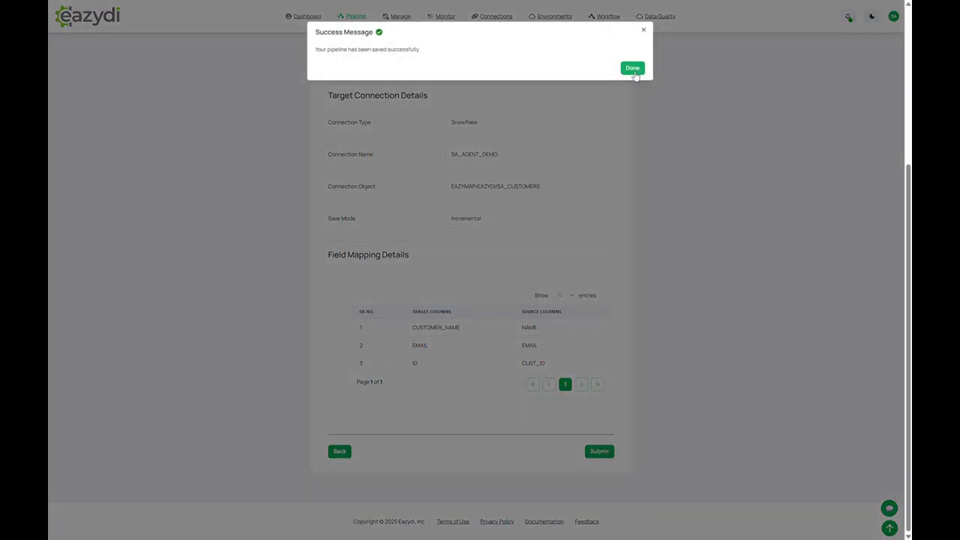
pyautogui.click(633, 69)
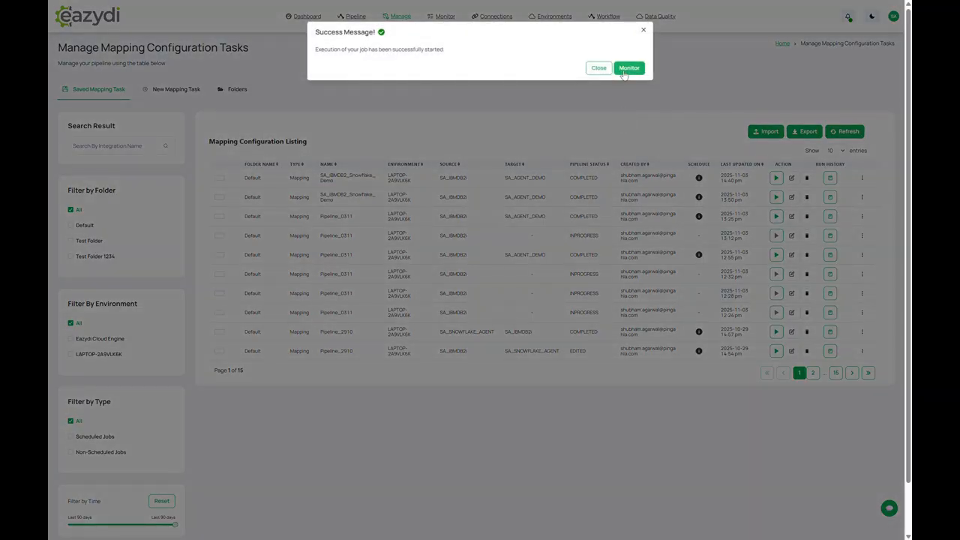
# Step: Monitor the started pipeline job and refresh the in-progress jobs list to check its execution
pyautogui.click(622, 69)
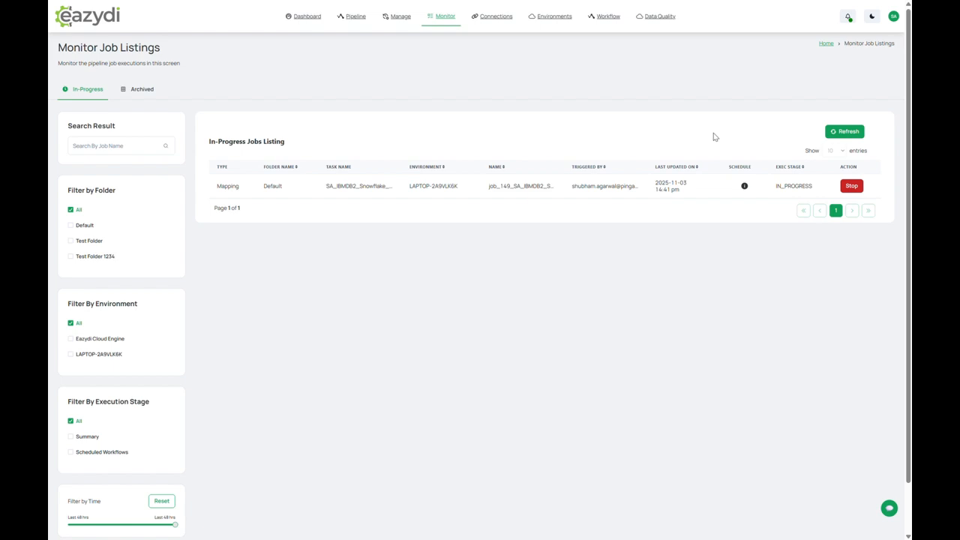
pyautogui.click(833, 135)
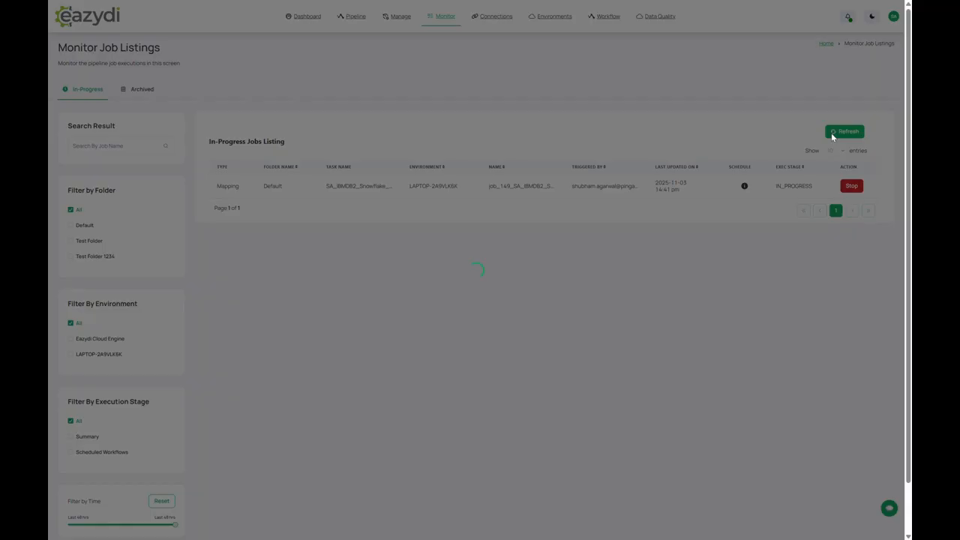
pyautogui.click(835, 136)
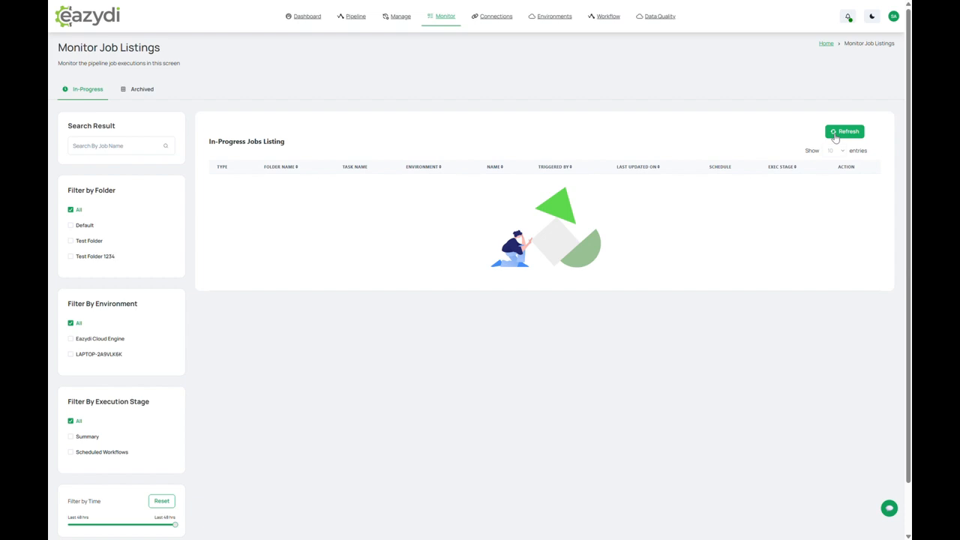
# Step: Sort the archived jobs by last update, newest first, and examine the details of the latest SA_IBMDB2_Snowflake_Demo job
pyautogui.click(157, 98)
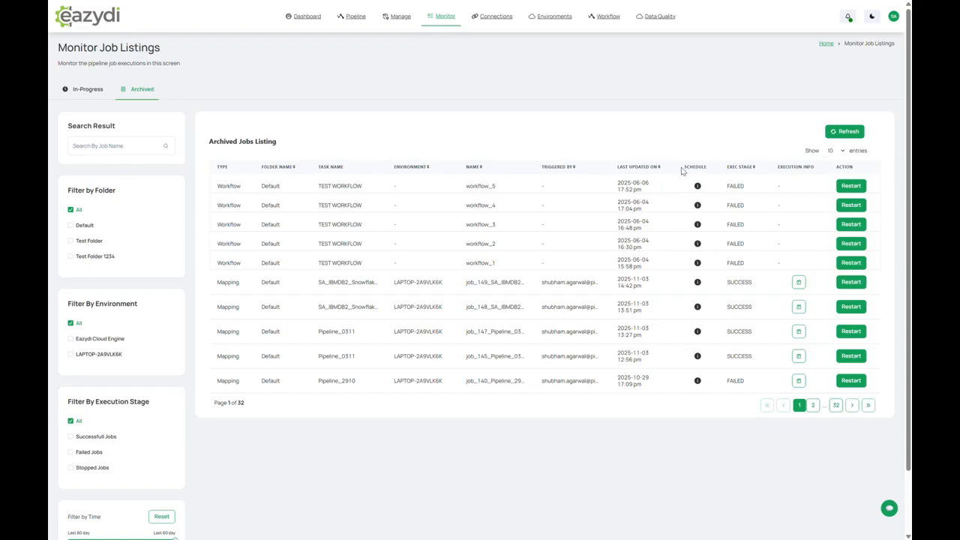
pyautogui.click(655, 166)
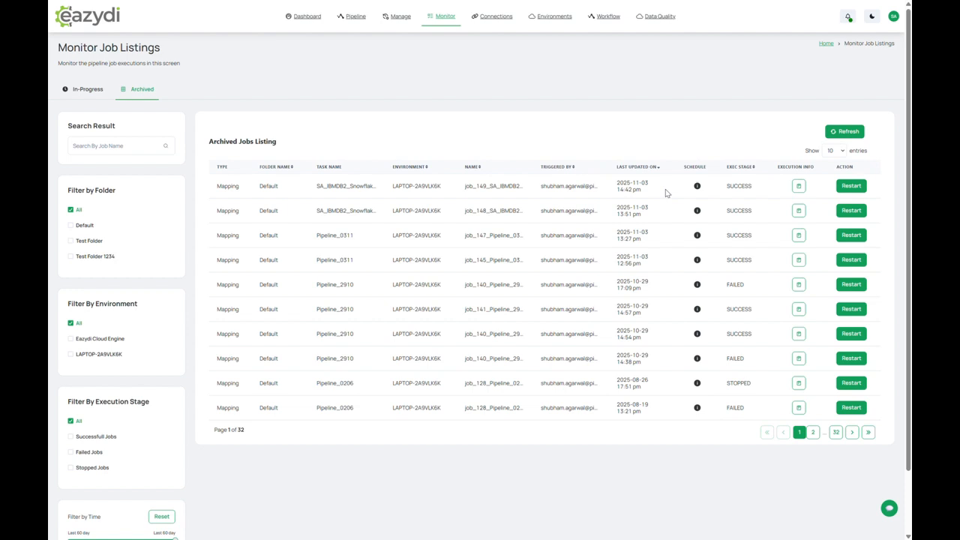
pyautogui.click(665, 193)
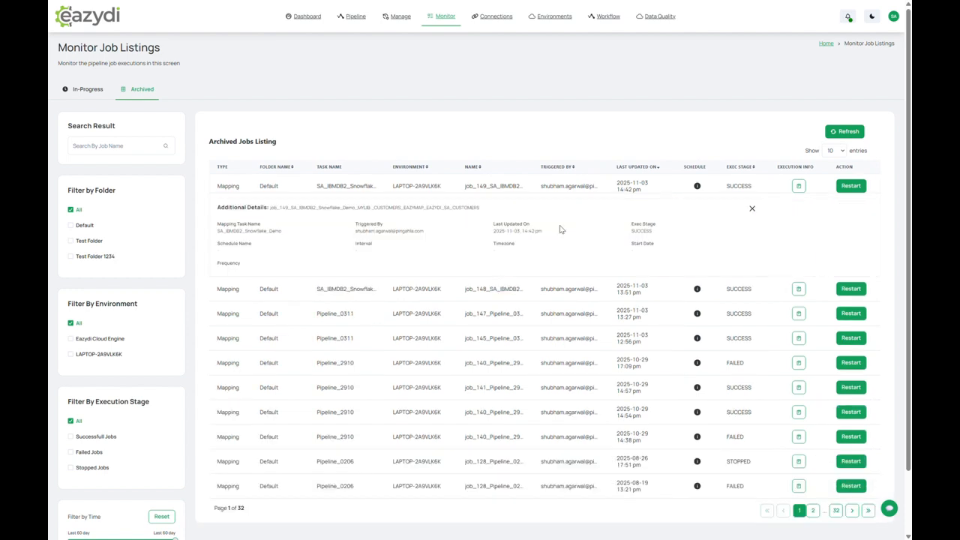
pyautogui.click(530, 186)
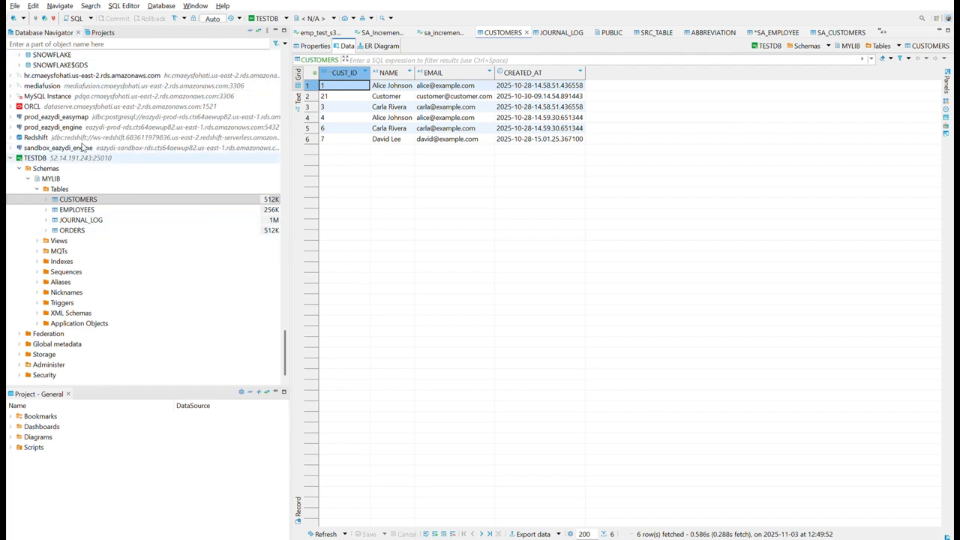
# Step: Switch to DBeaver and examine the CUSTOMERS source table in the MYLIB schema of TESTDB
pyautogui.click(59, 152)
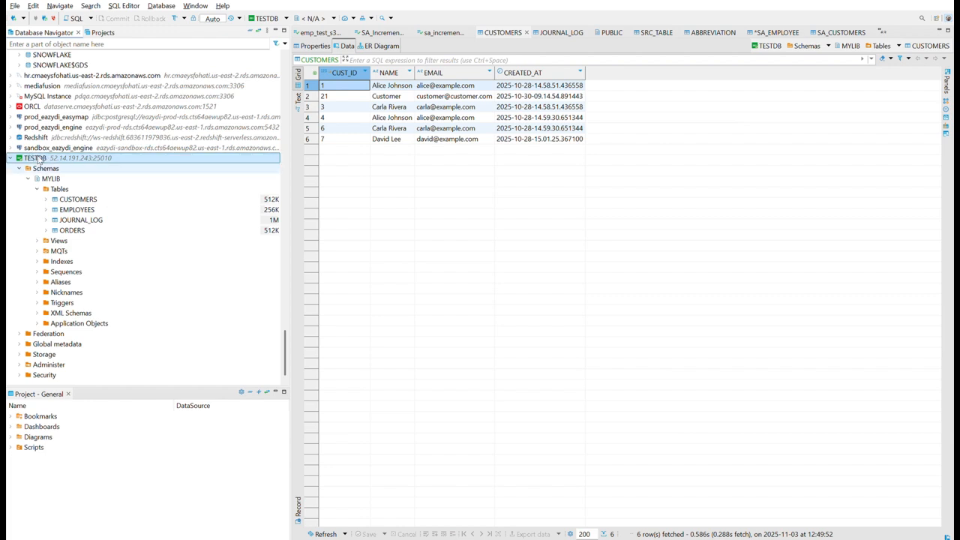
pyautogui.click(75, 199)
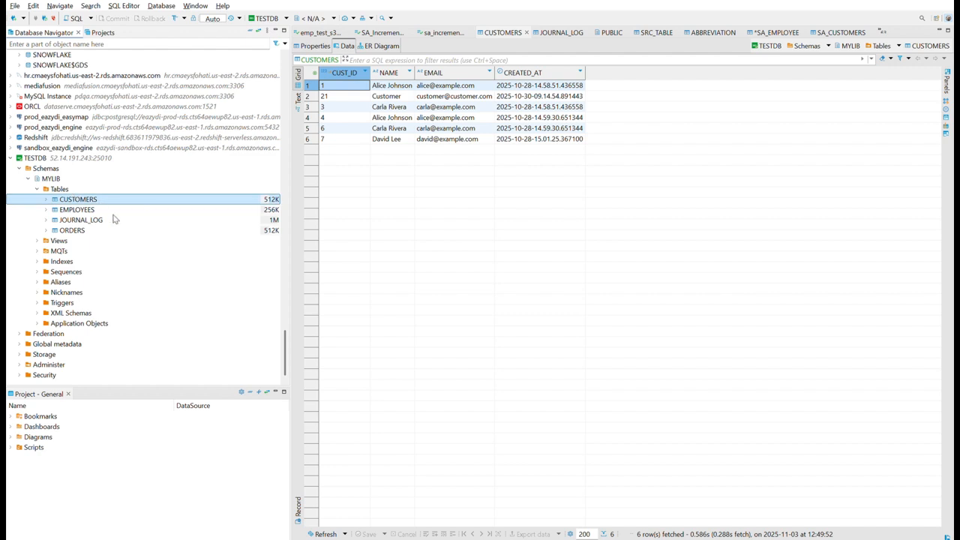
pyautogui.click(333, 137)
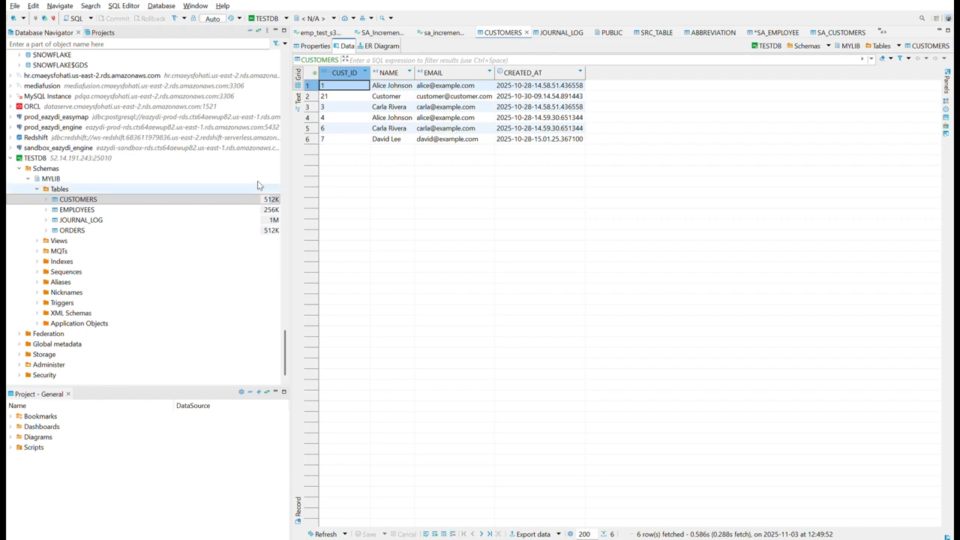
# Step: Look through the tables of the EAZYDI schema in the EAZYMAP database for the SA_CUSTOMERS target table
pyautogui.scroll(10, 200, 195)
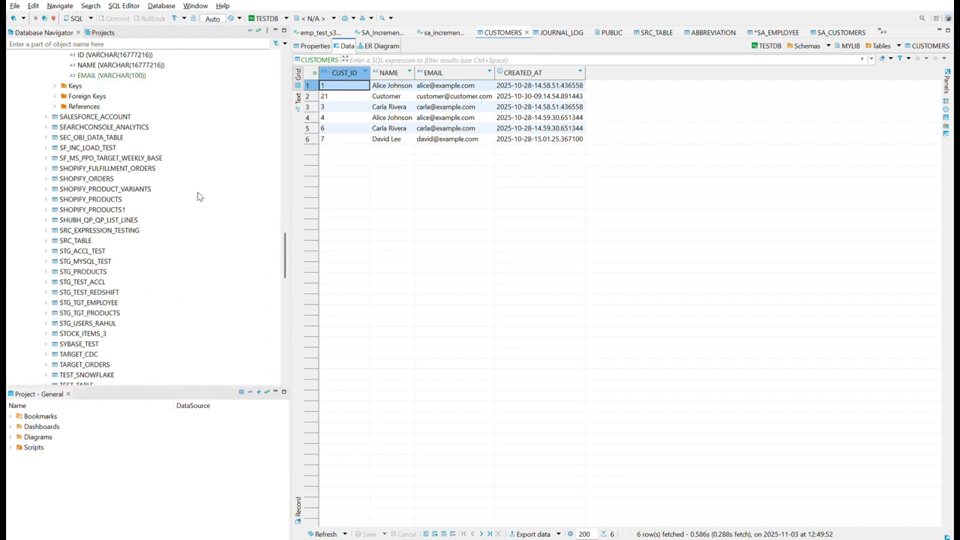
pyautogui.scroll(15, 200, 195)
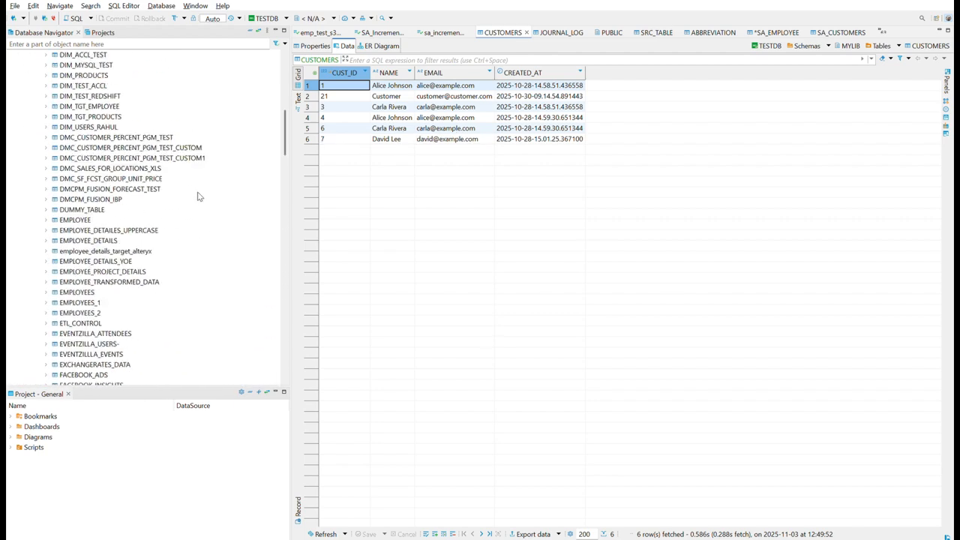
pyautogui.scroll(15, 199, 195)
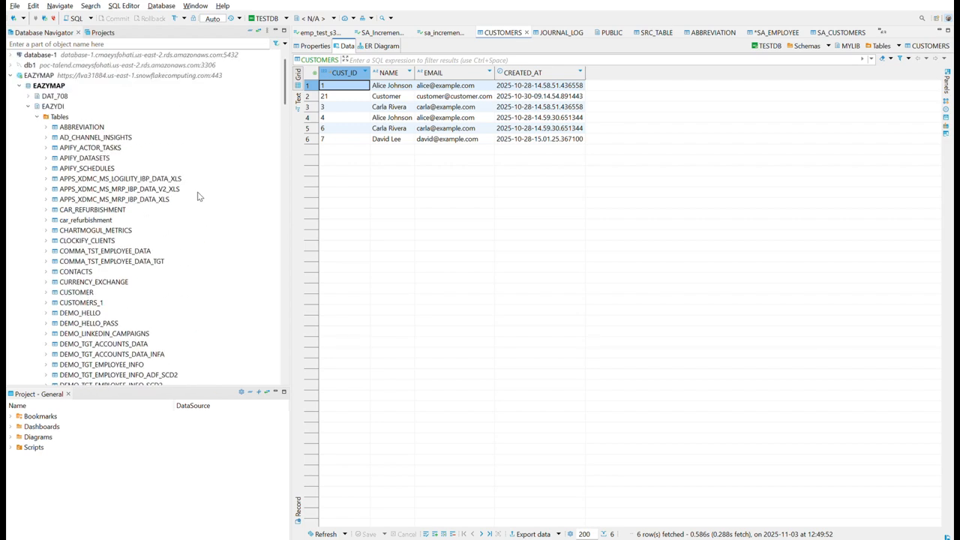
pyautogui.scroll(-9, 127, 211)
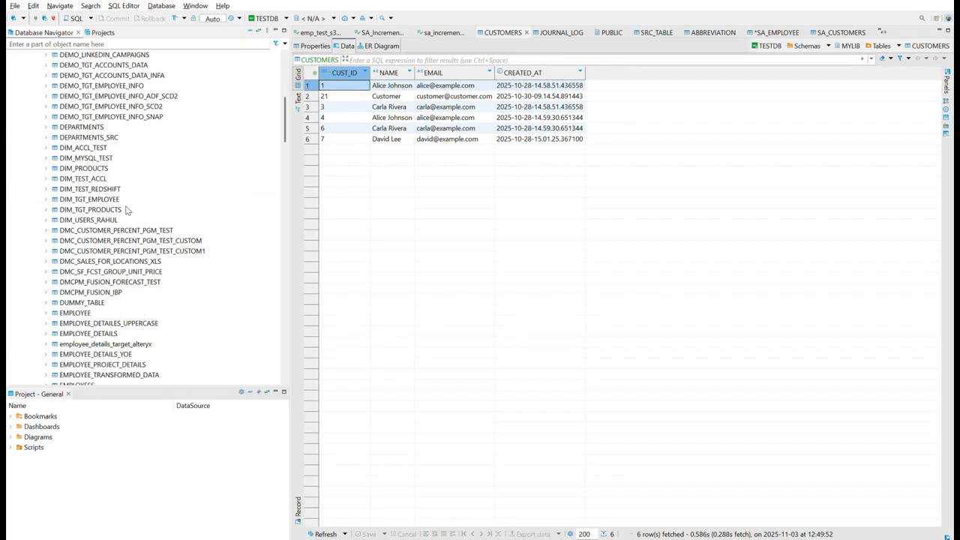
pyautogui.scroll(-20, 127, 211)
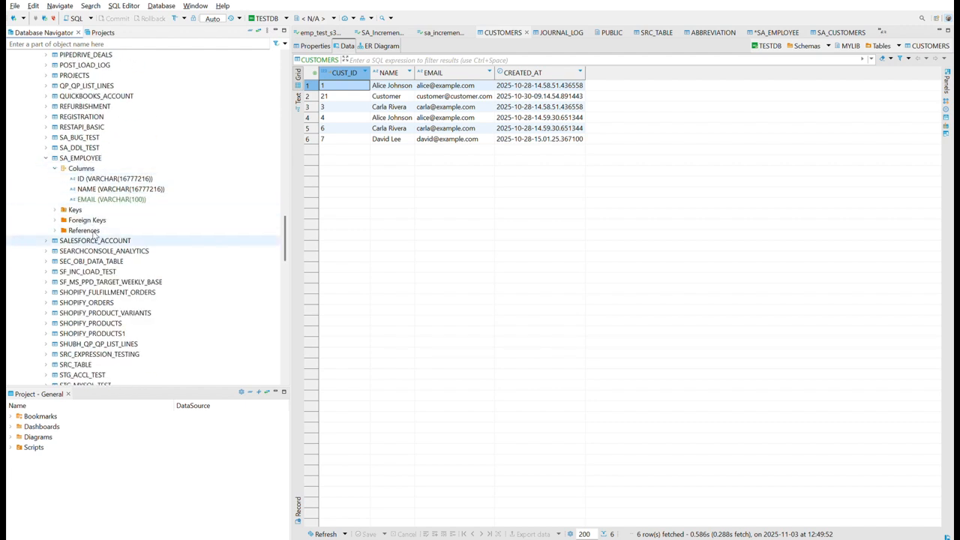
pyautogui.scroll(-3, 95, 237)
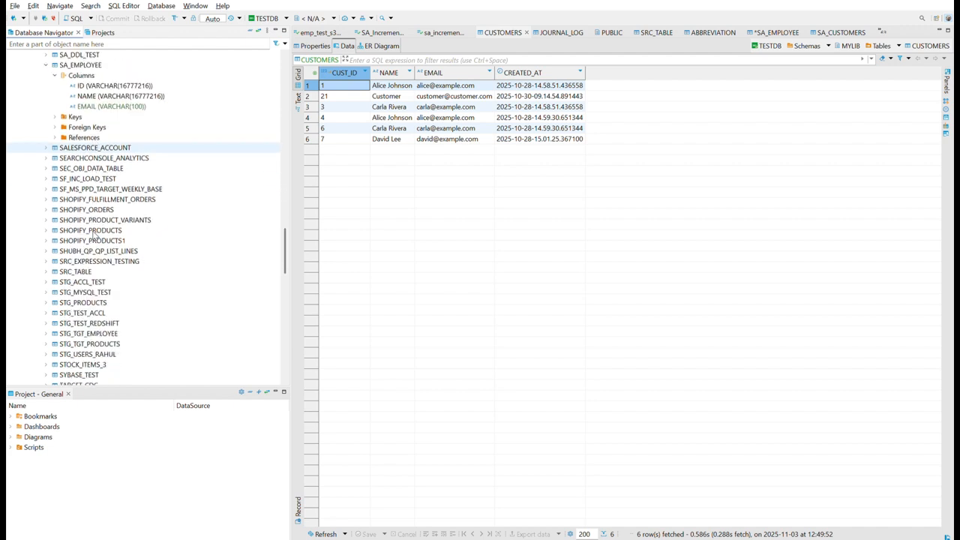
pyautogui.scroll(5, 95, 237)
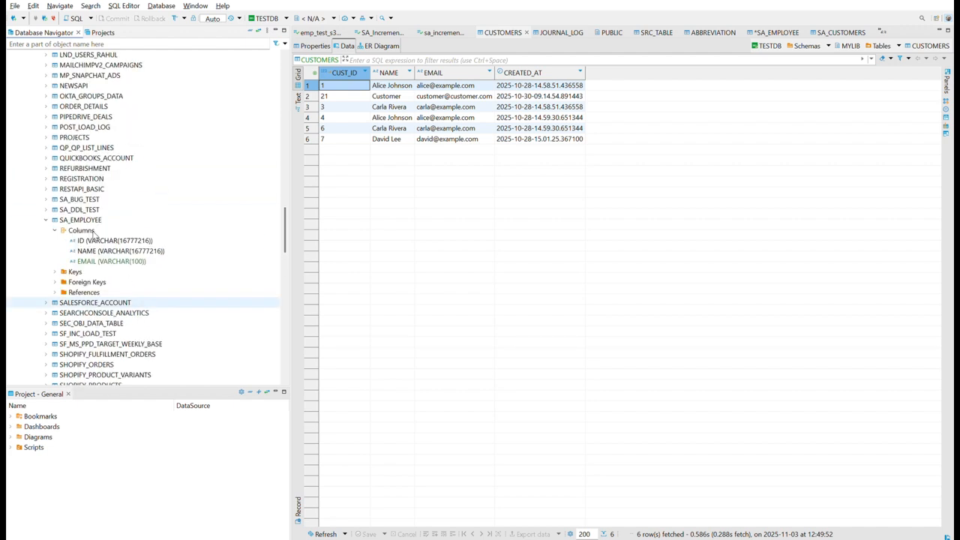
pyautogui.click(46, 218)
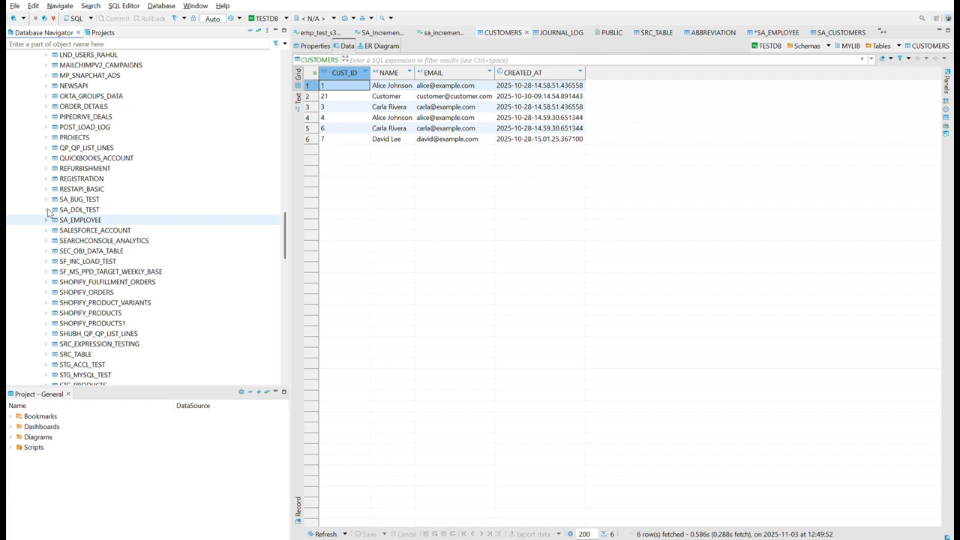
pyautogui.scroll(20, 48, 212)
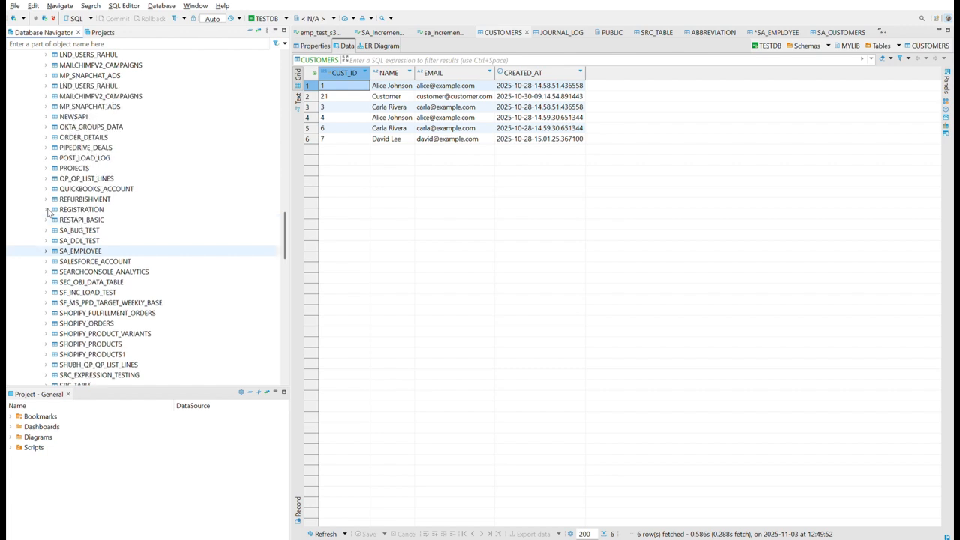
pyautogui.click(67, 115)
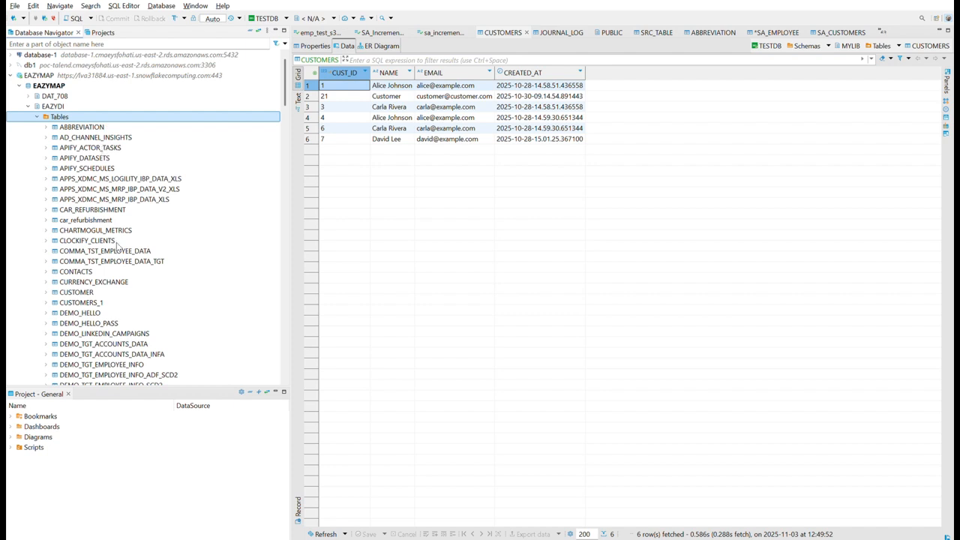
pyautogui.hotkey('alt', 'Tab')
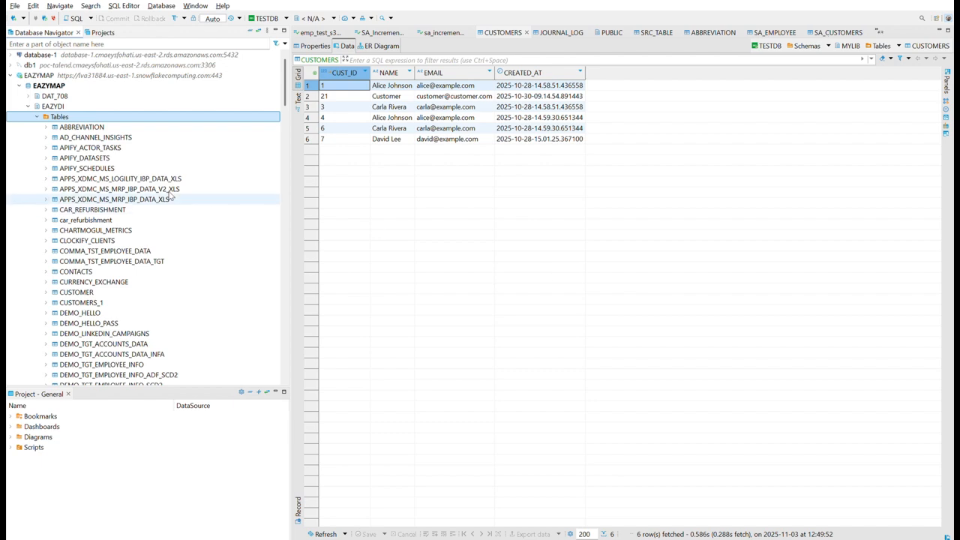
# Step: Open the SA_CUSTOMERS table of the EAZYDI schema and examine its loaded rows
pyautogui.scroll(-15, 168, 193)
pyautogui.scroll(-15, 168, 195)
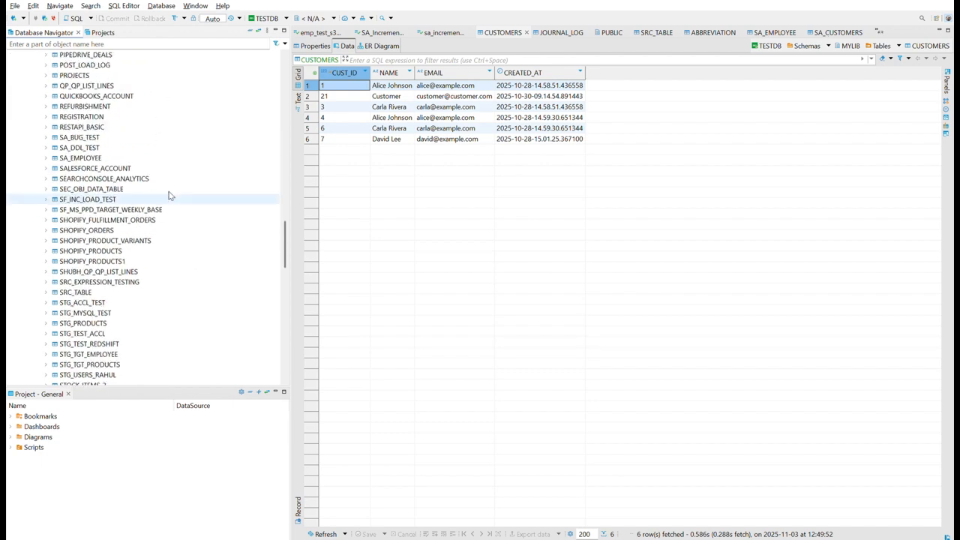
pyautogui.scroll(-2, 169, 195)
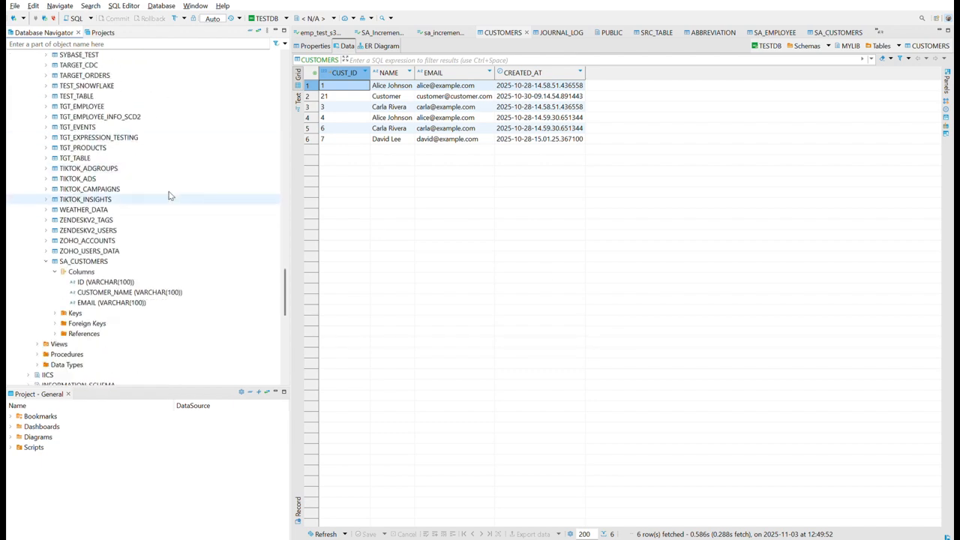
pyautogui.click(108, 261)
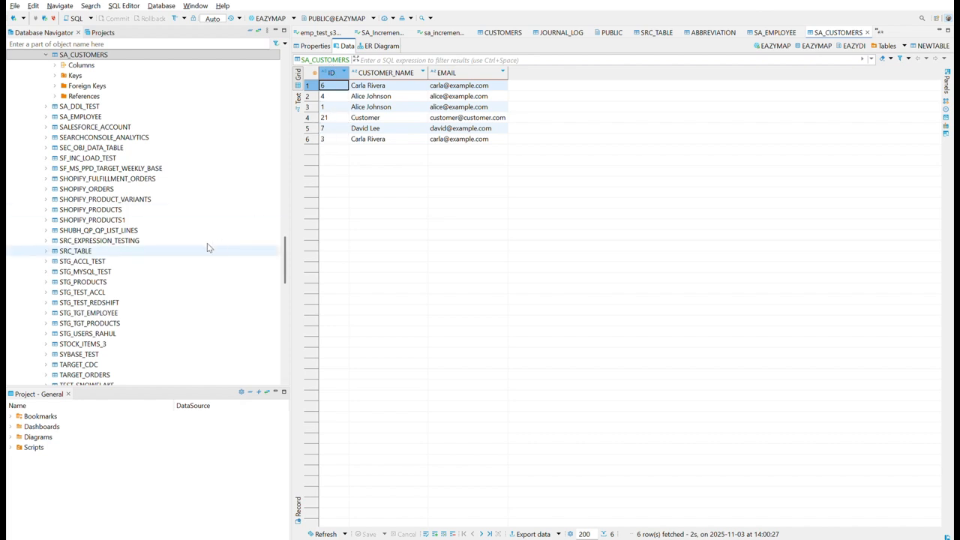
# Step: Return to the CUSTOMERS source table under TESTDB's MYLIB schema and select it
pyautogui.scroll(-20, 208, 247)
pyautogui.click(105, 198)
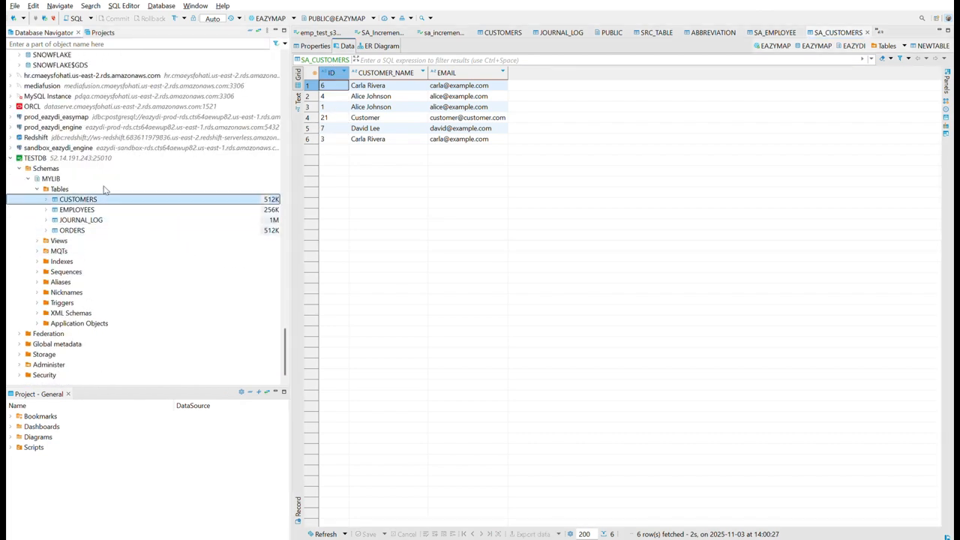